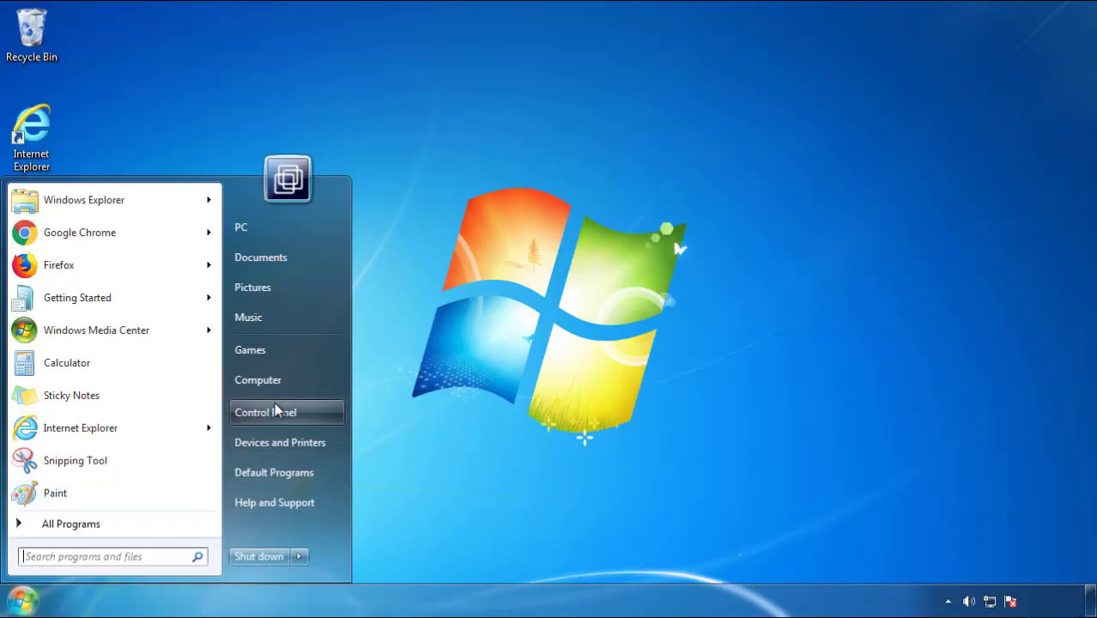
Open the list of installed programs and sort it by installation date, newest first
left_click(275, 408)
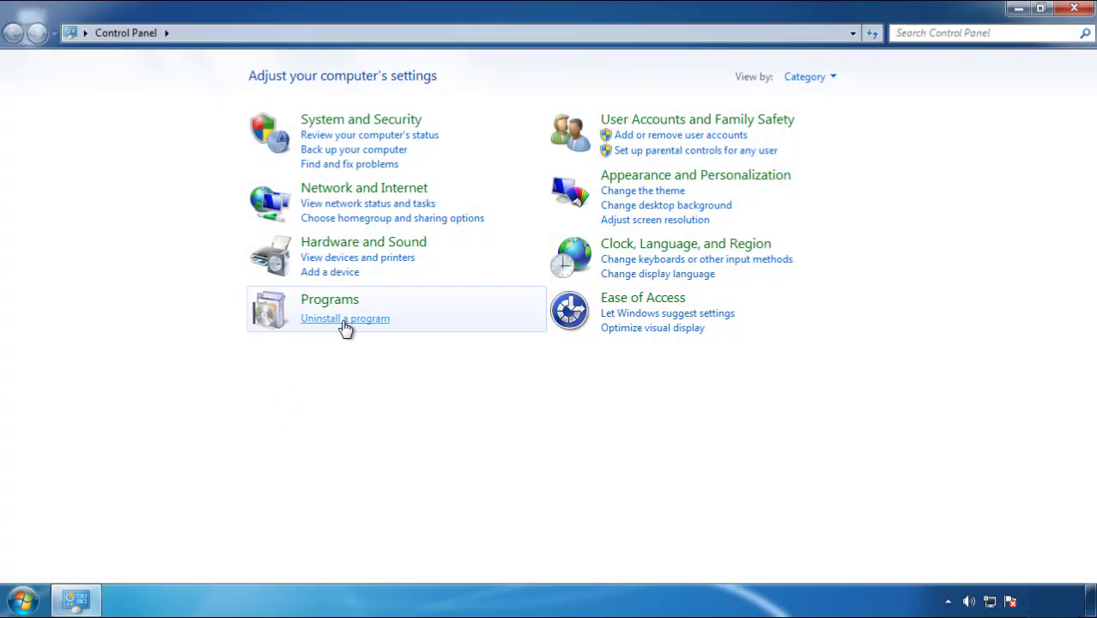
left_click(344, 328)
left_click(644, 164)
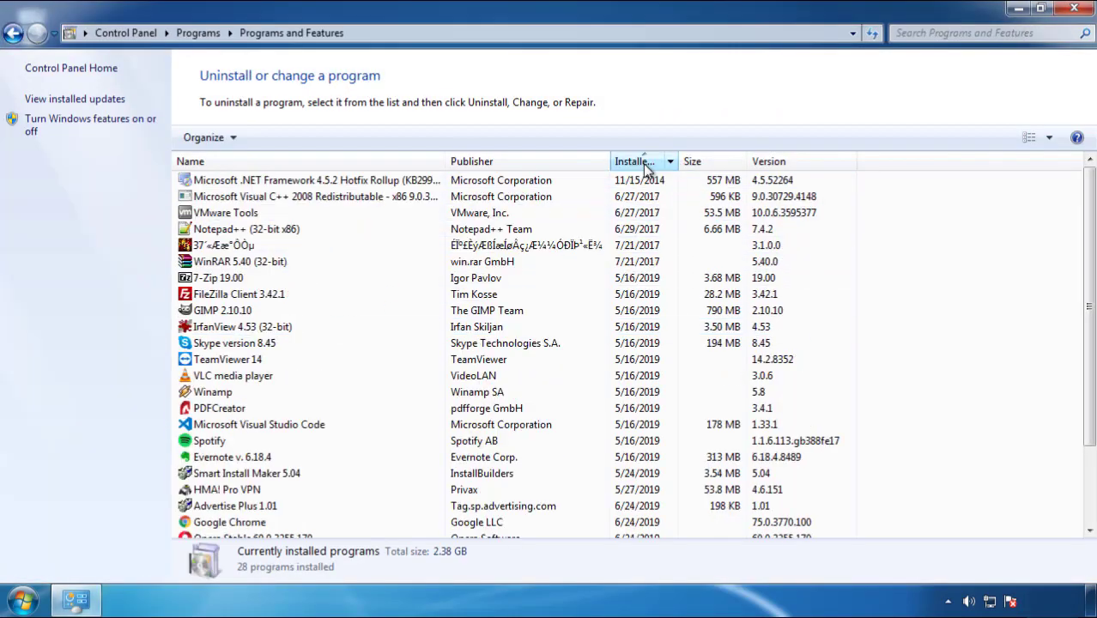
left_click(642, 164)
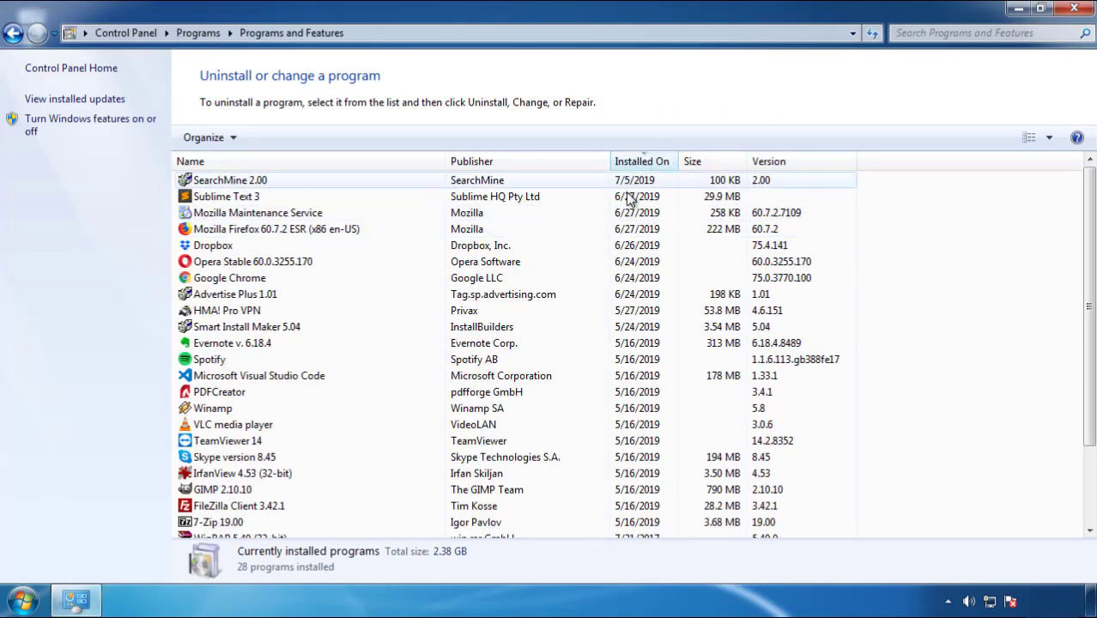
Uninstall SearchMine 2.00 and close the installed programs window
left_click(230, 181)
left_click(273, 137)
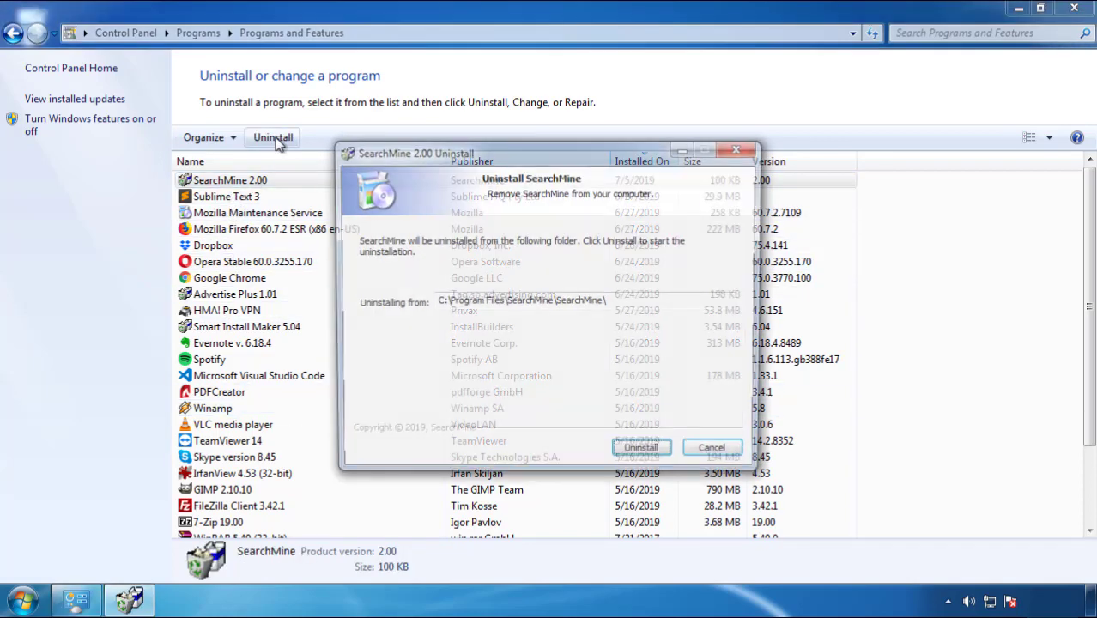
left_click(638, 457)
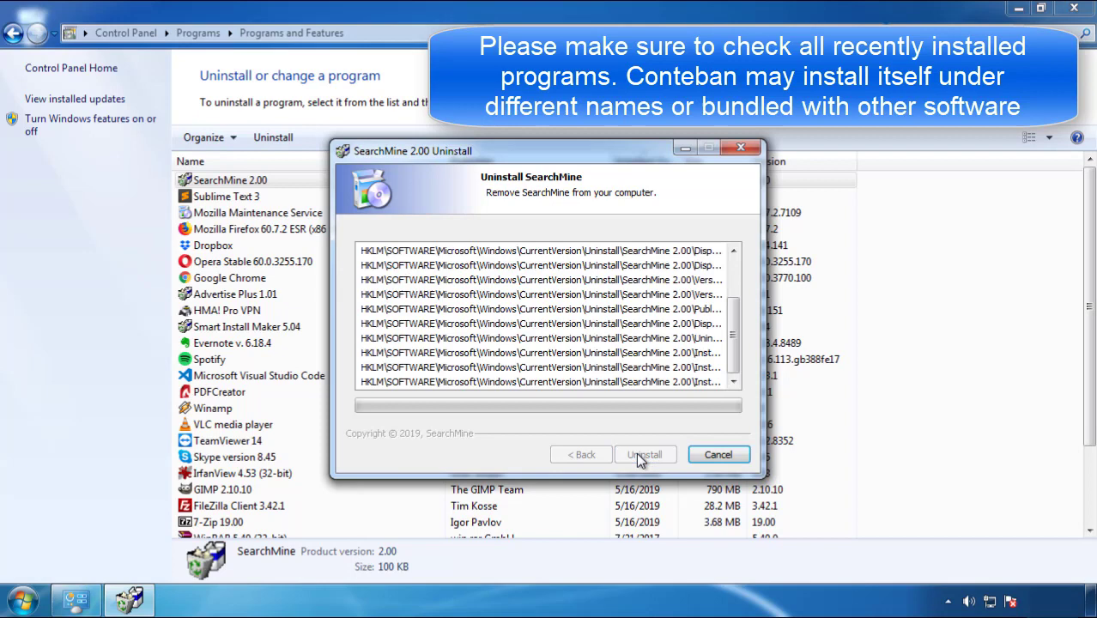
left_click(643, 455)
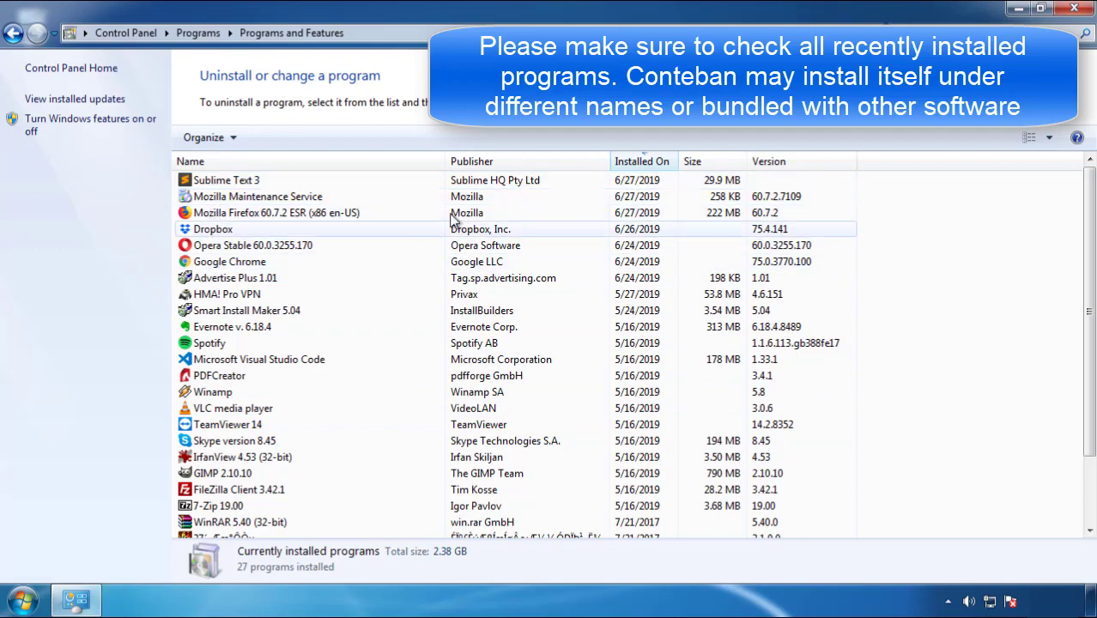
left_click(1076, 10)
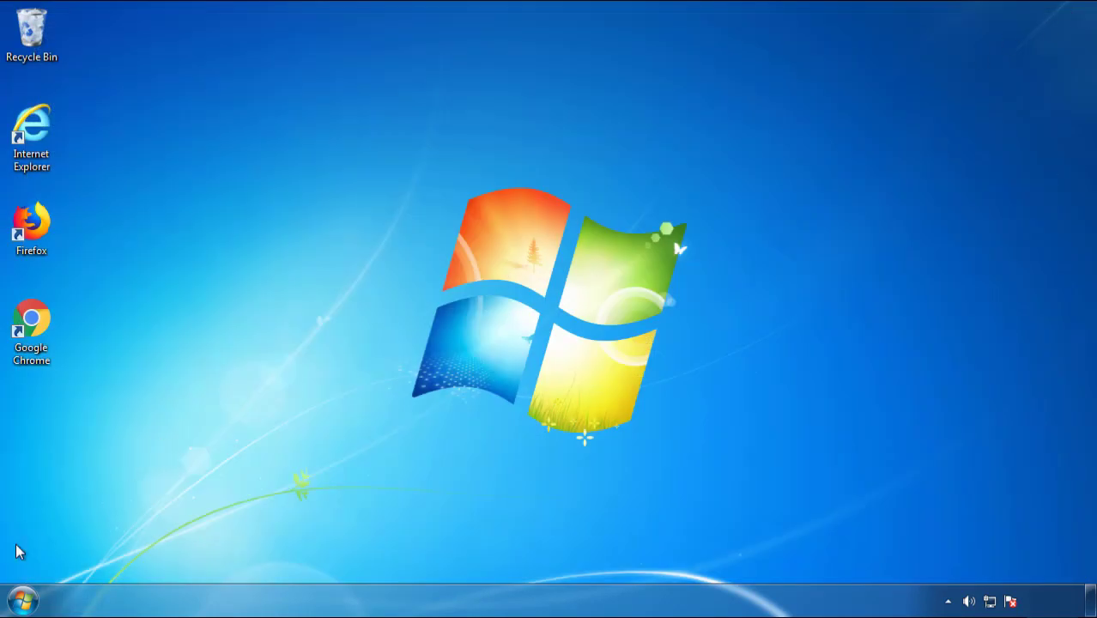
Restart the computer and boot Windows 7 into Safe Mode from the advanced boot options
left_click(21, 600)
left_click(299, 557)
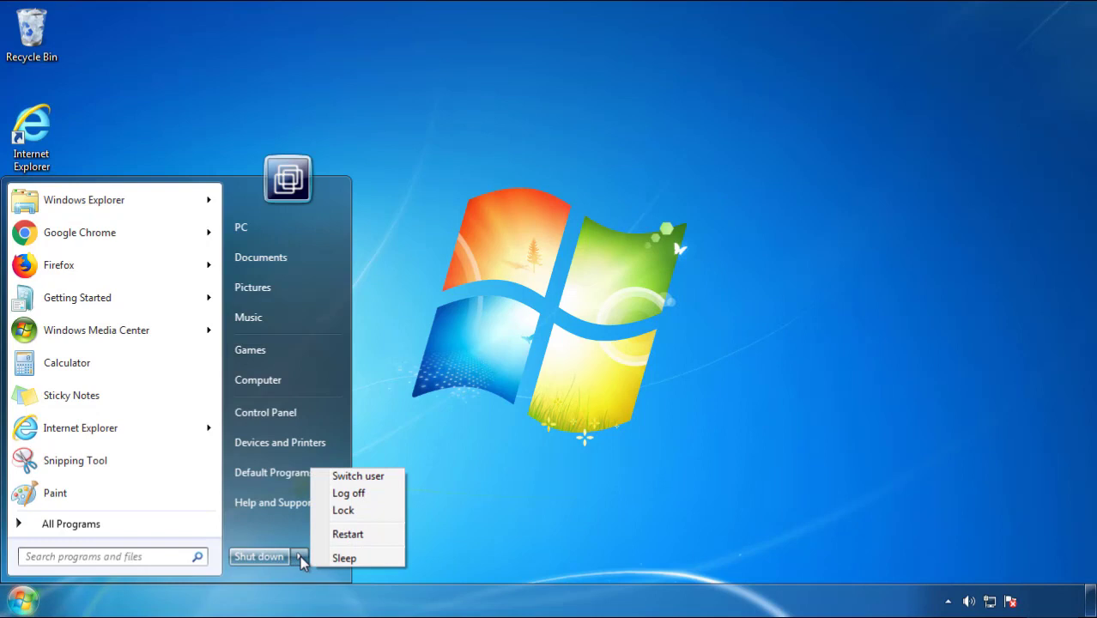
left_click(569, 490)
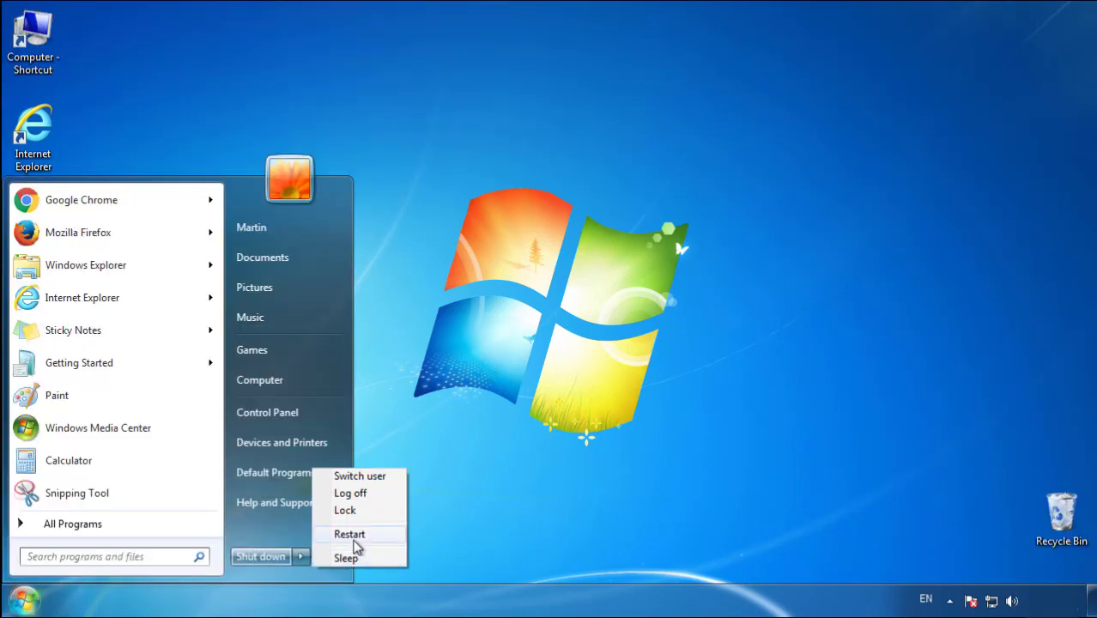
left_click(357, 541)
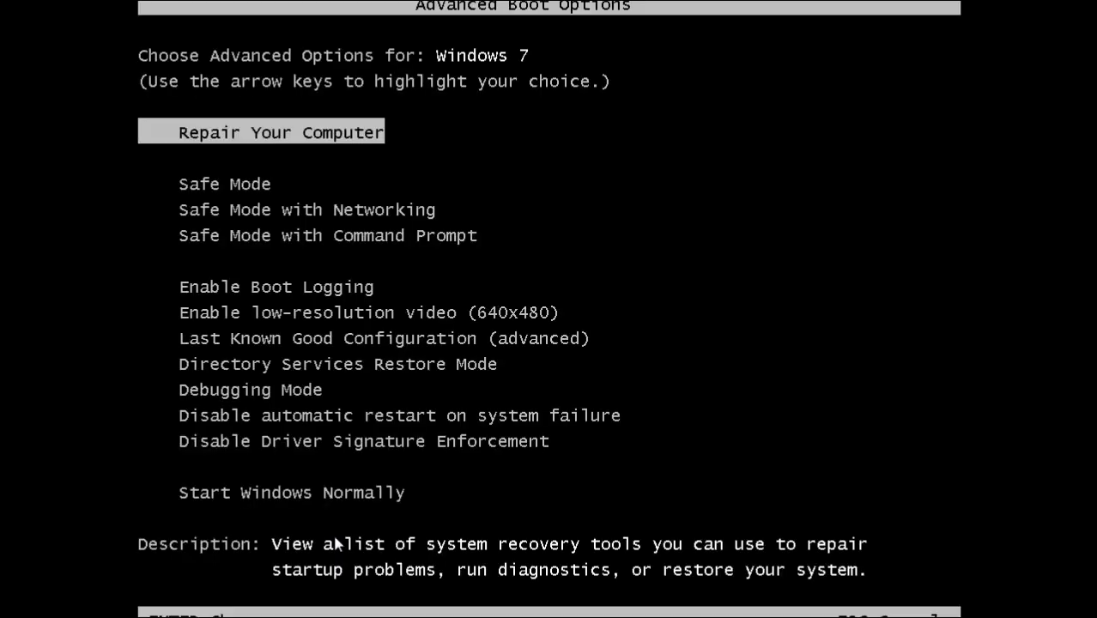
key("Down")
key("Return")
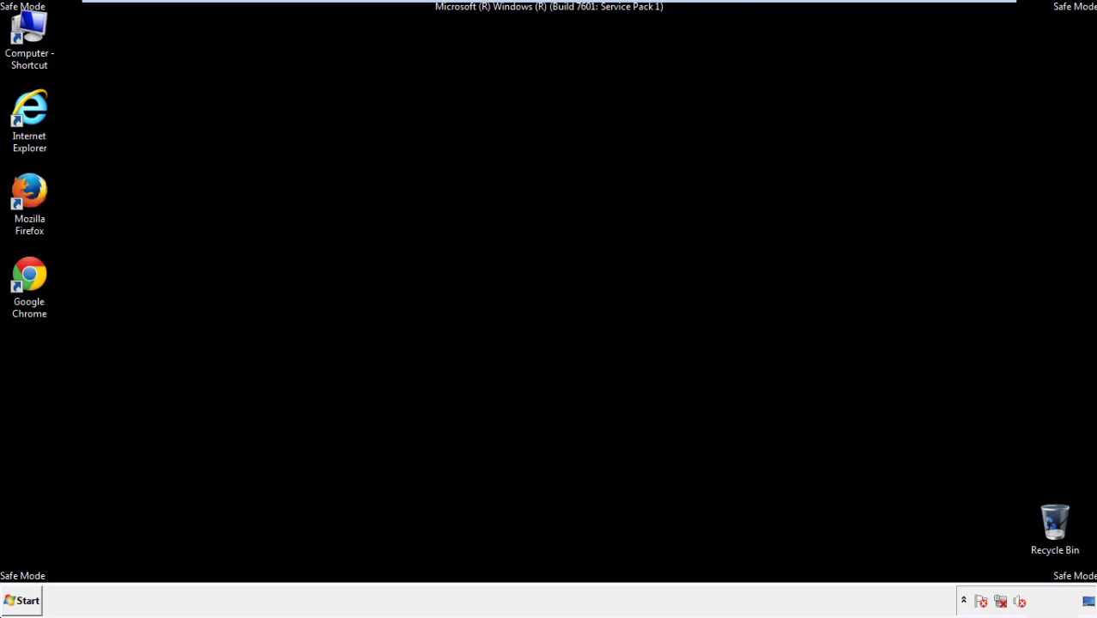
Launch Mozilla Firefox without making it the default browser, and switch its menu bar off and on again
double_click(38, 200)
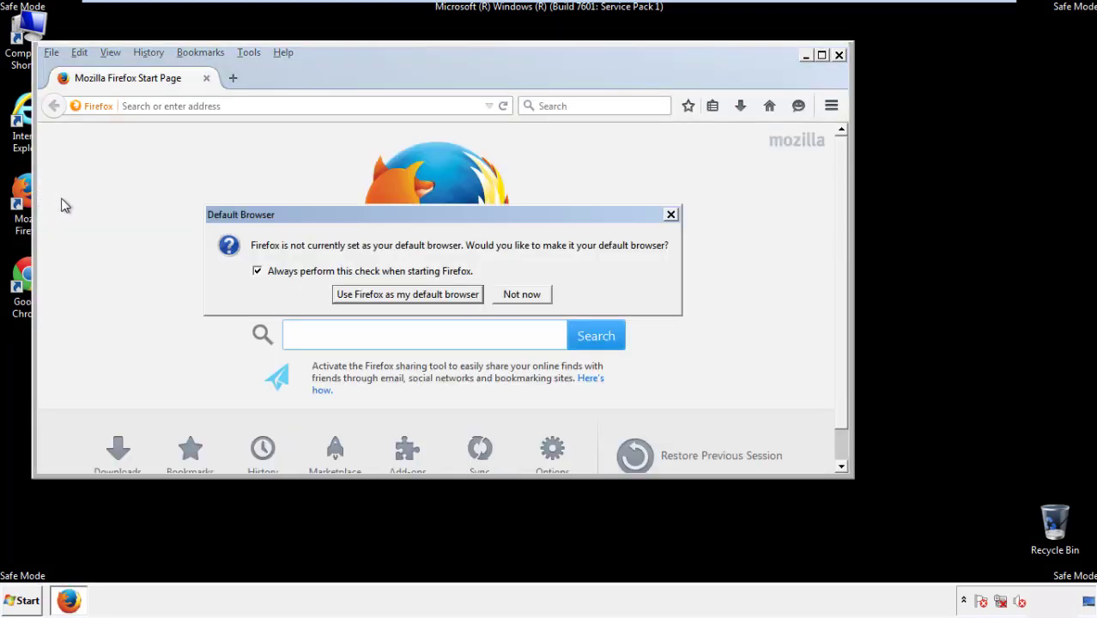
left_click(531, 294)
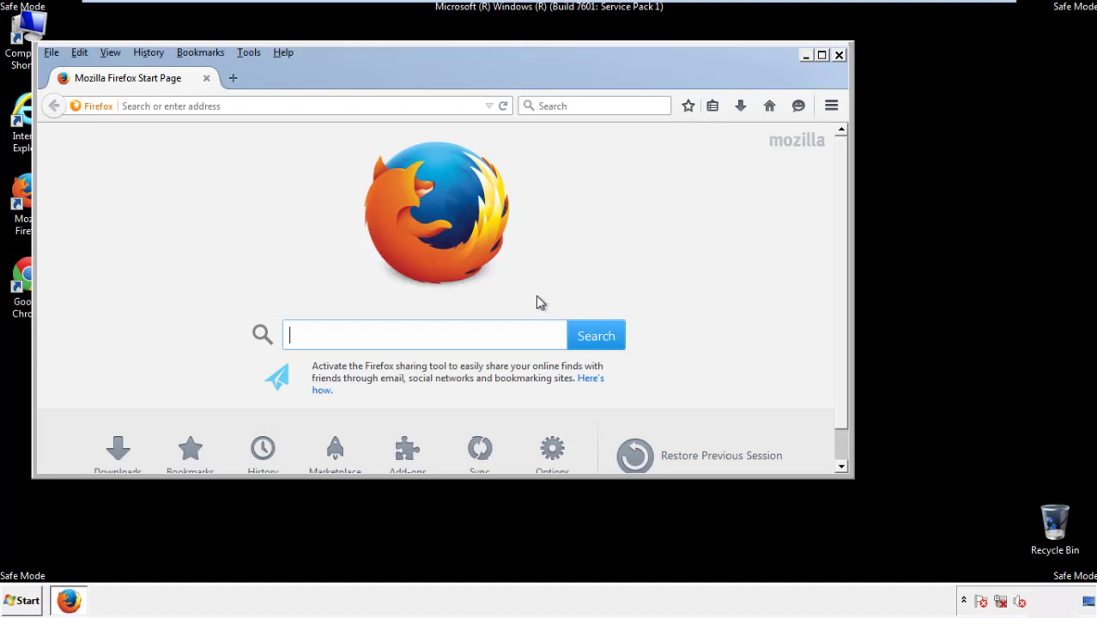
right_click(339, 74)
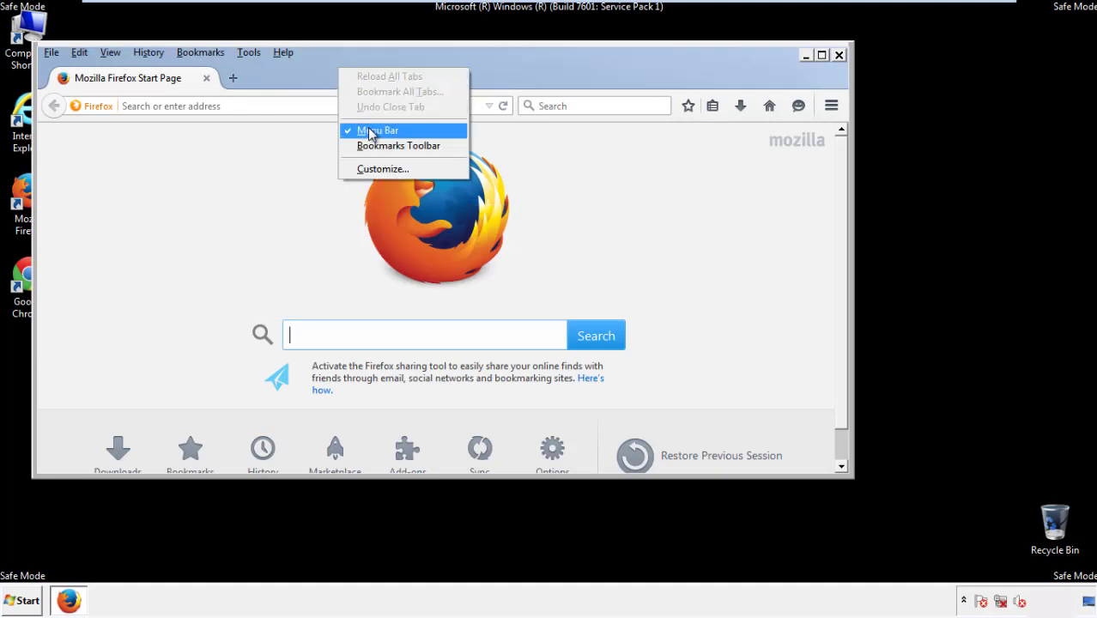
left_click(368, 130)
right_click(346, 72)
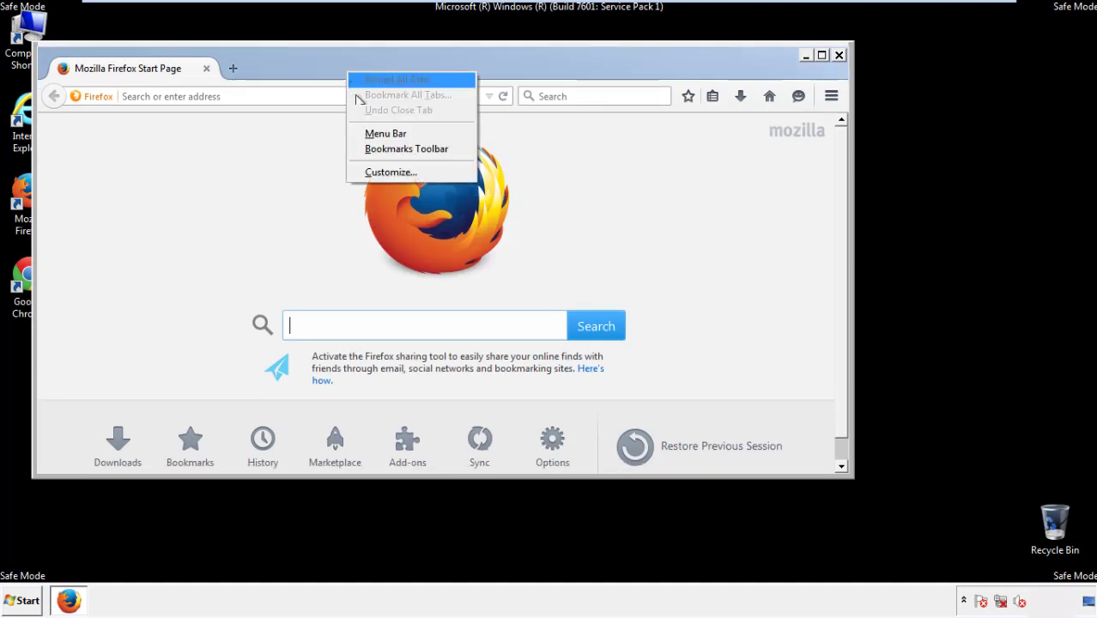
left_click(369, 135)
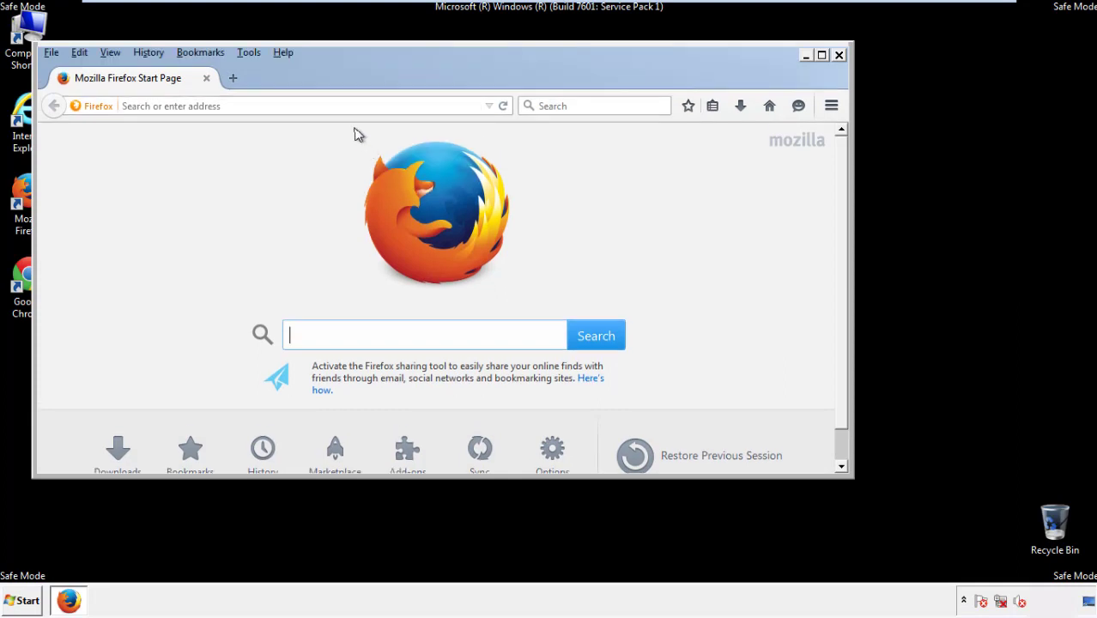
Clear the Firefox history for the time range Everything, including browsing and download history, cookies, cache, active logins, offline website data and site preferences
left_click(153, 53)
left_click(168, 86)
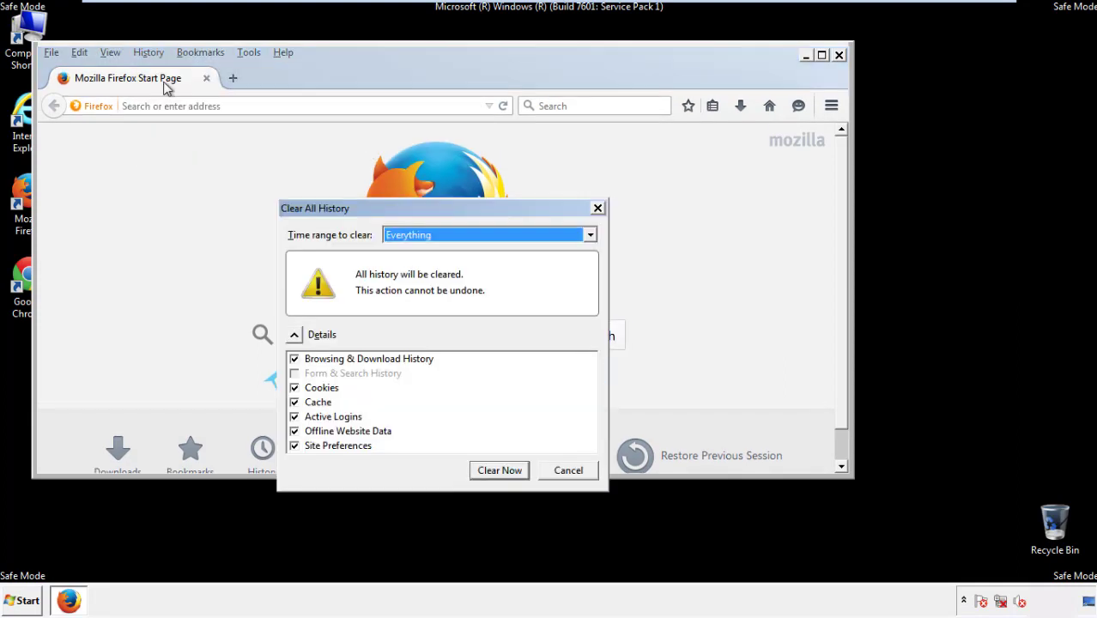
left_click(407, 238)
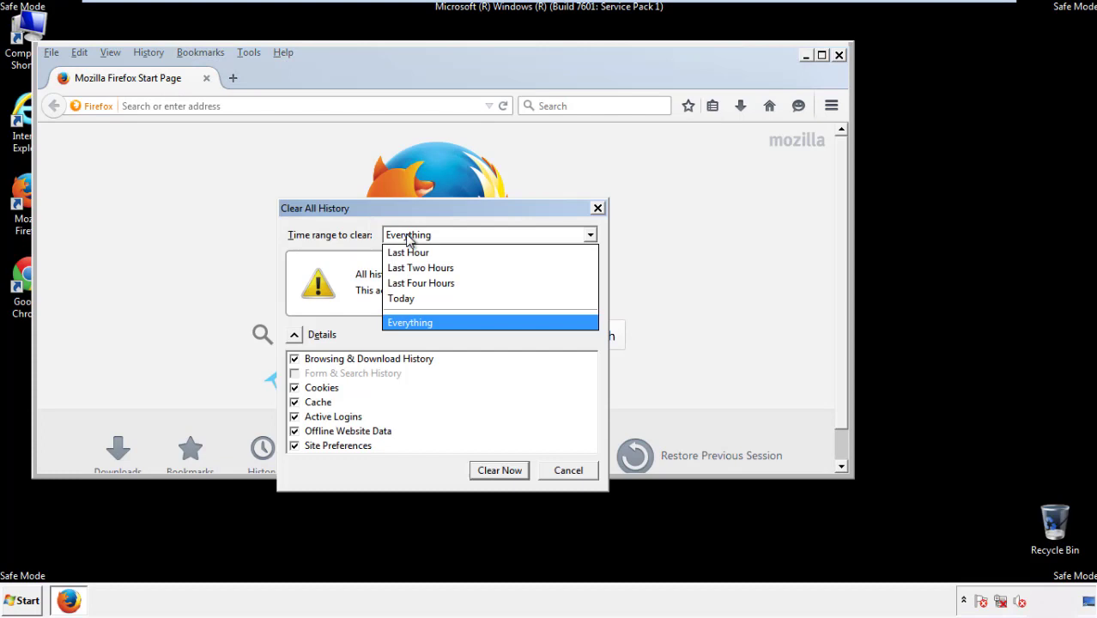
left_click(409, 320)
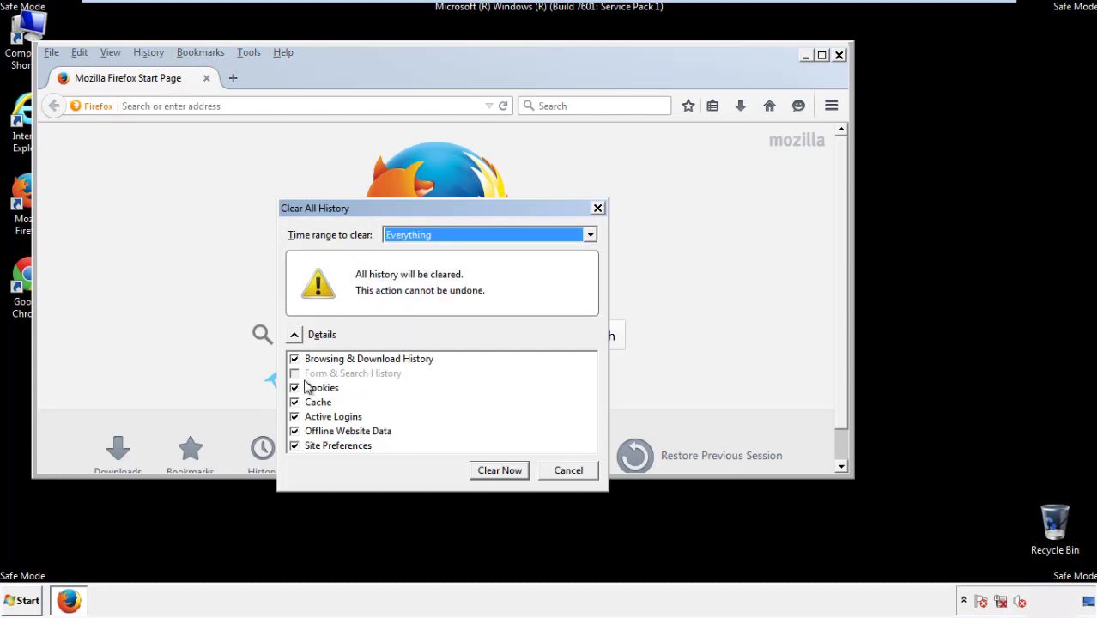
left_click(295, 431)
left_click(294, 431)
left_click(294, 445)
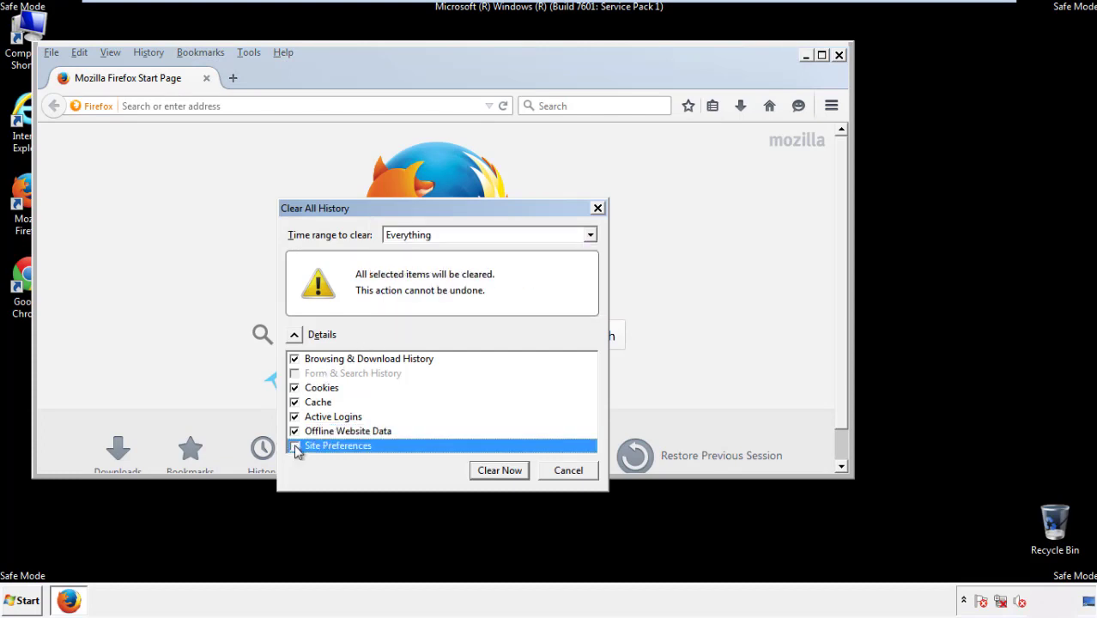
left_click(294, 446)
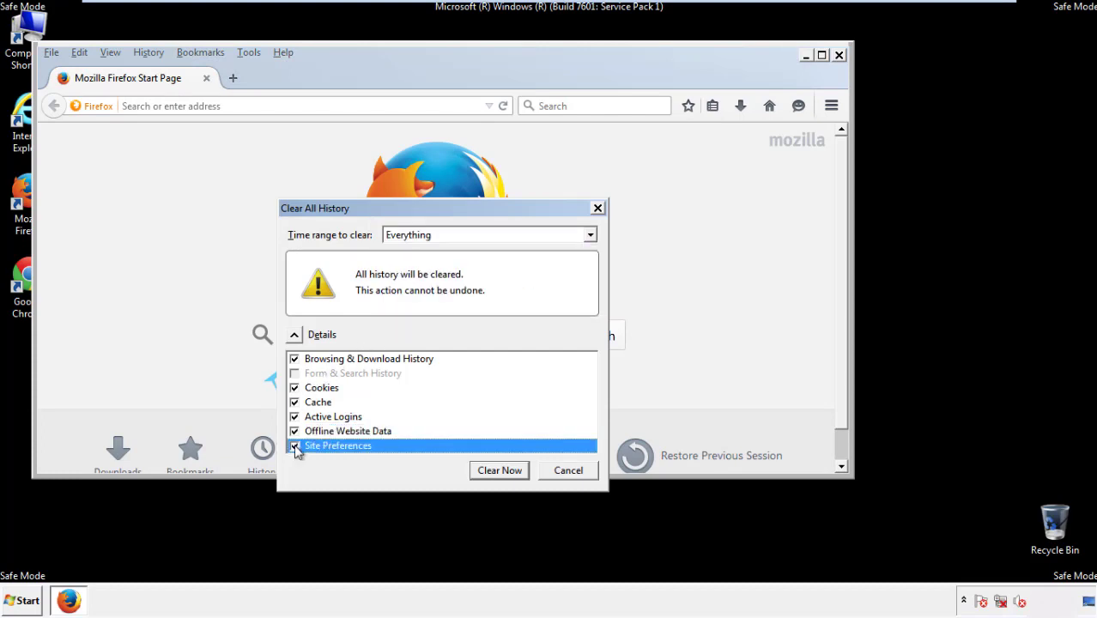
left_click(498, 472)
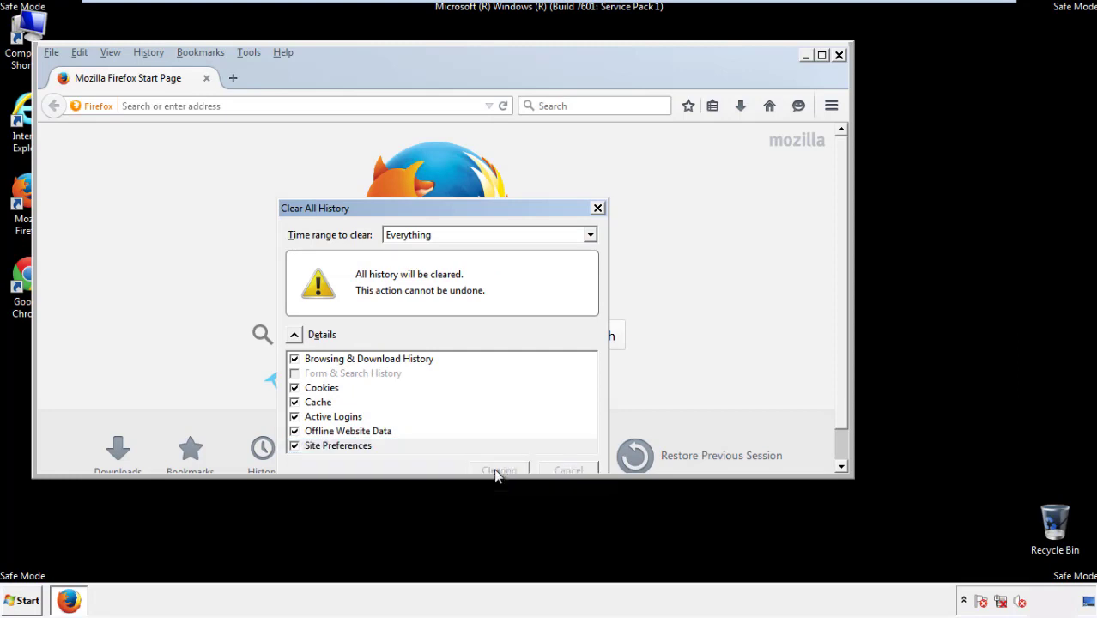
Refresh Firefox from its troubleshooting information, finish the import, decline making it the default browser and close it
left_click(283, 52)
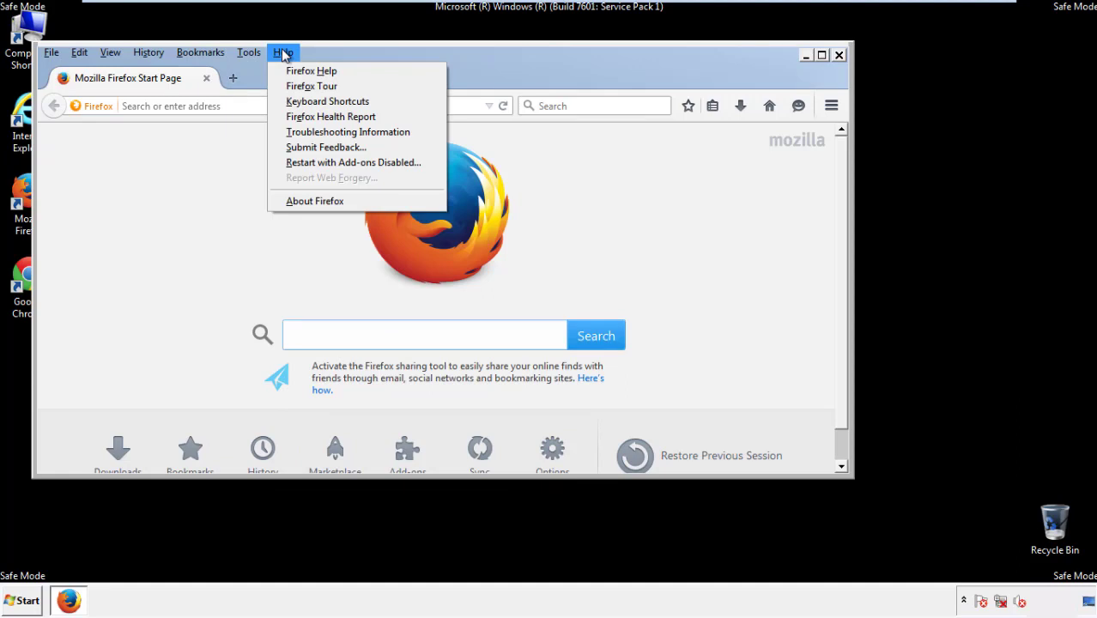
left_click(318, 132)
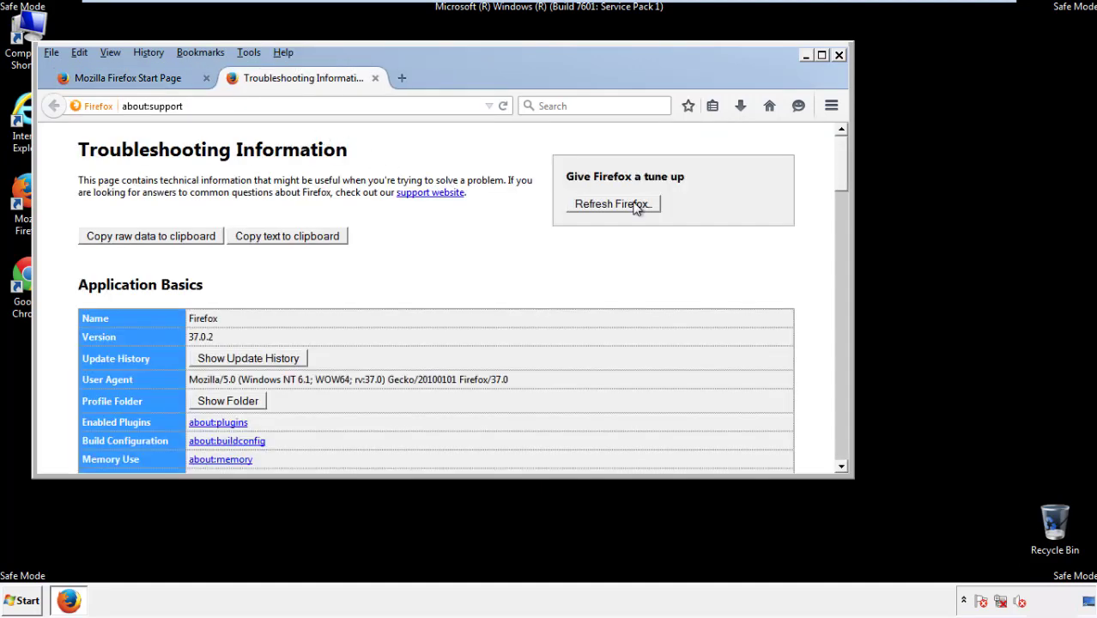
left_click(613, 204)
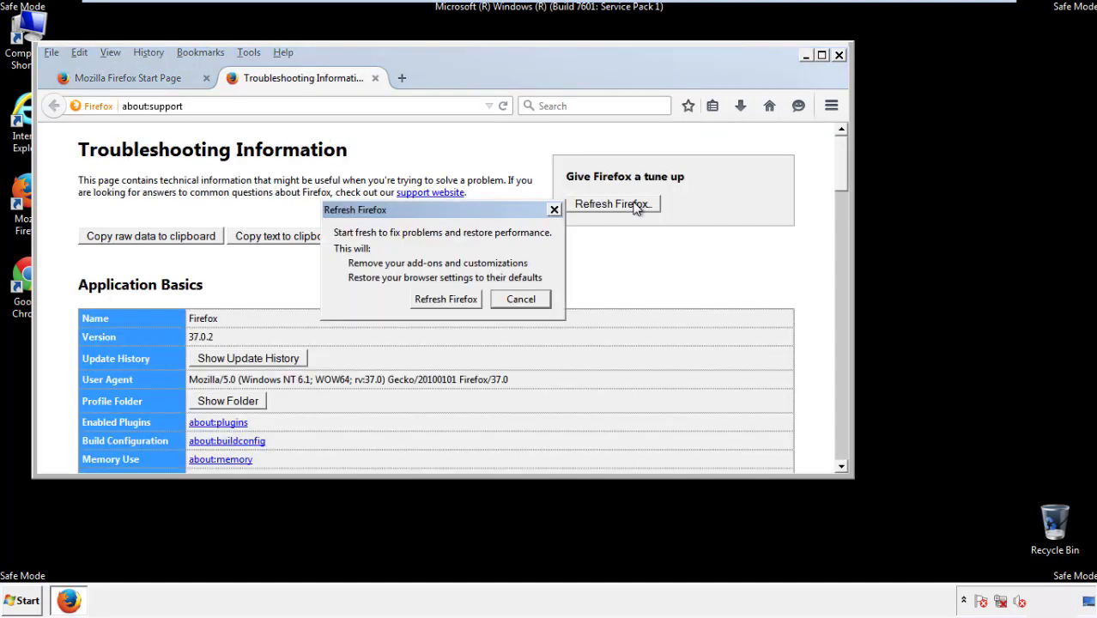
left_click(446, 300)
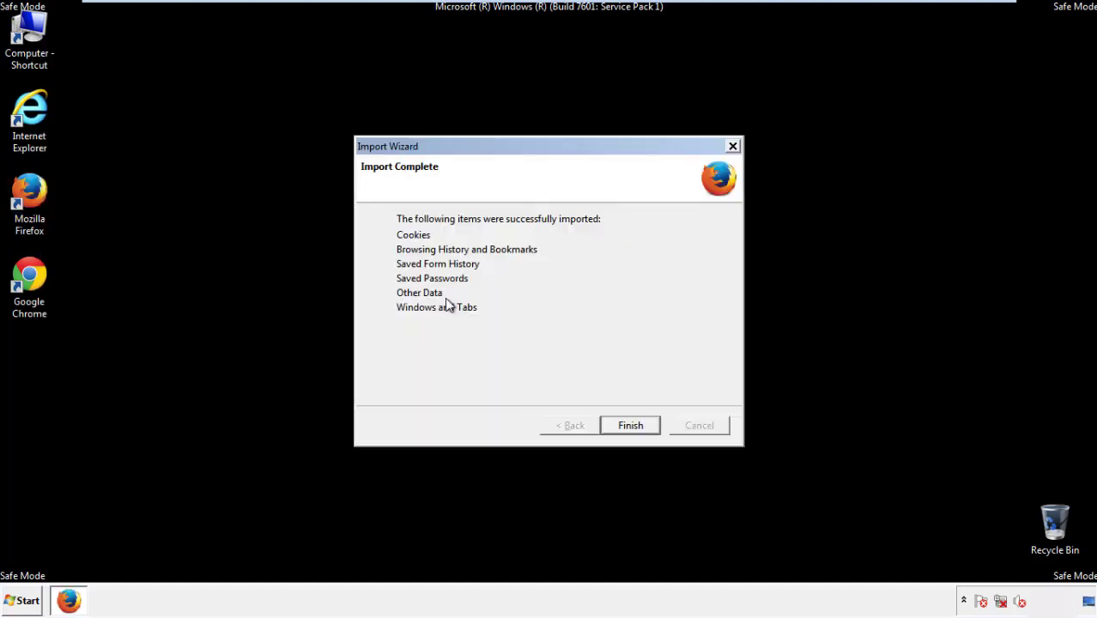
left_click(630, 426)
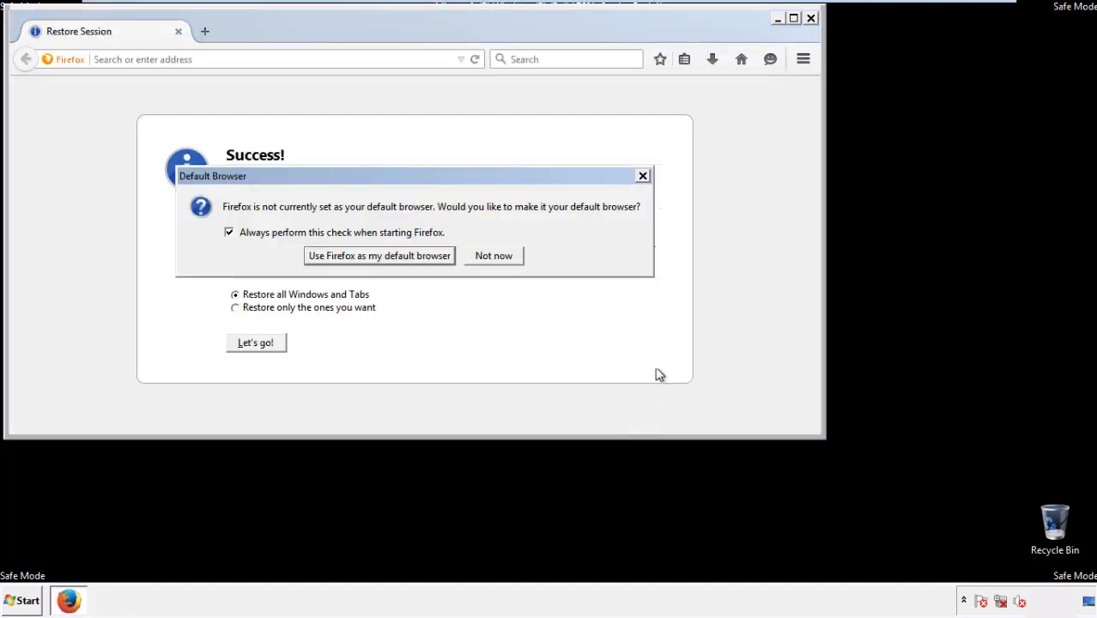
left_click(495, 256)
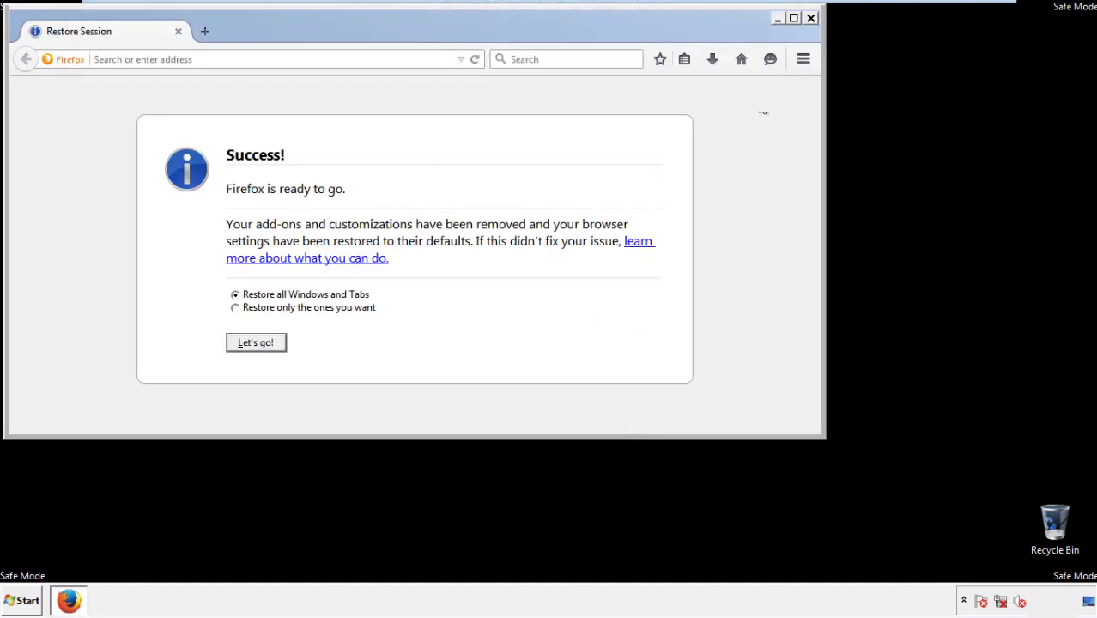
left_click(811, 18)
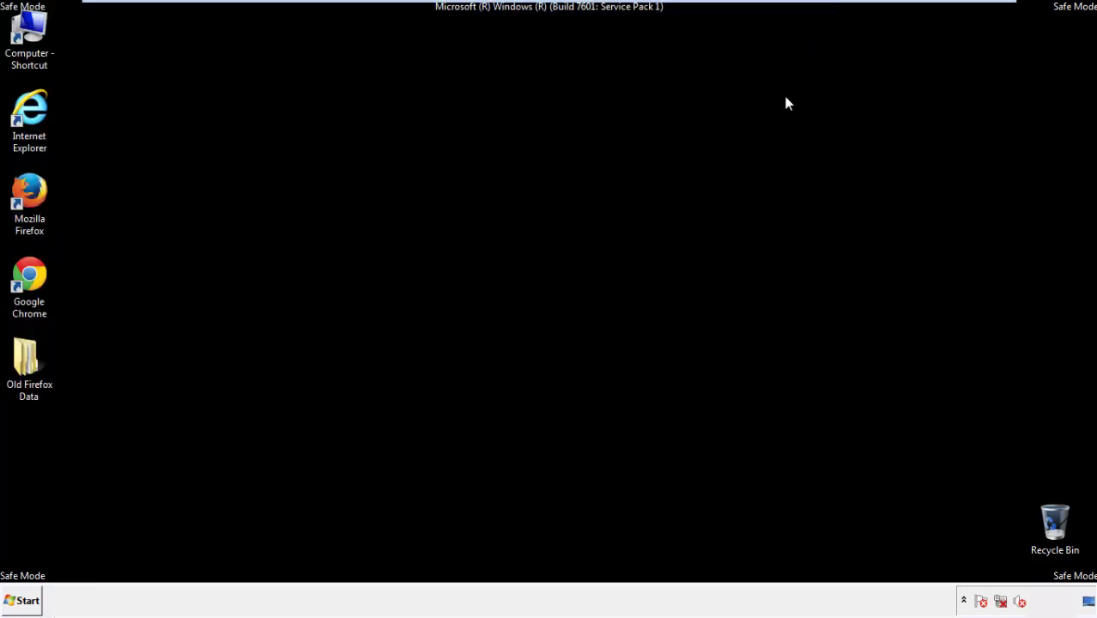
Launch Google Chrome and stop it from asking to become the default browser
left_click(26, 273)
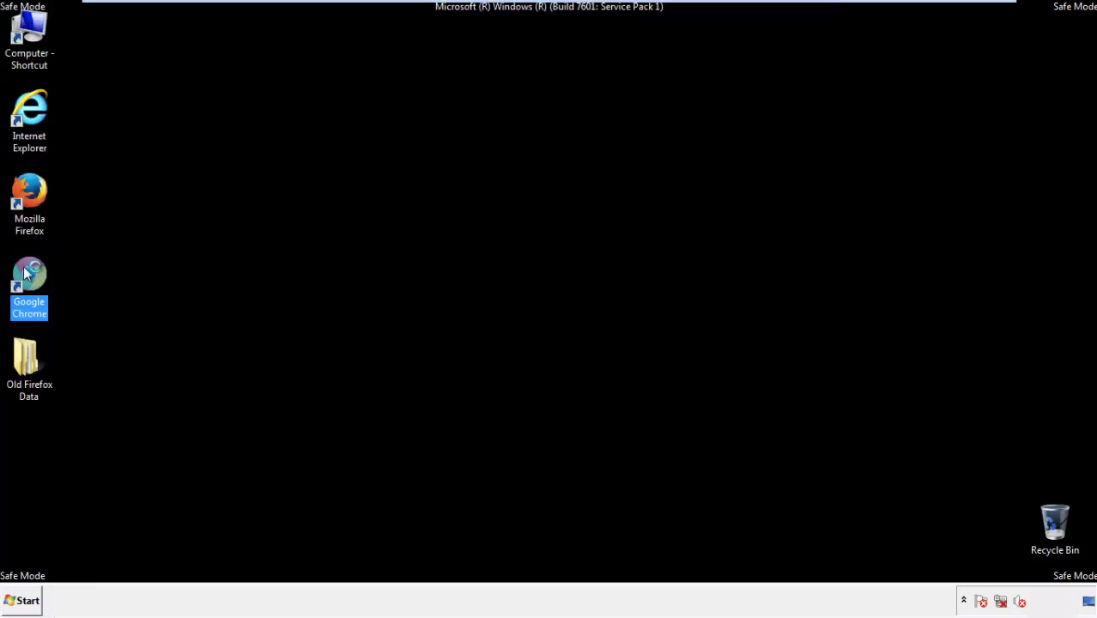
double_click(26, 274)
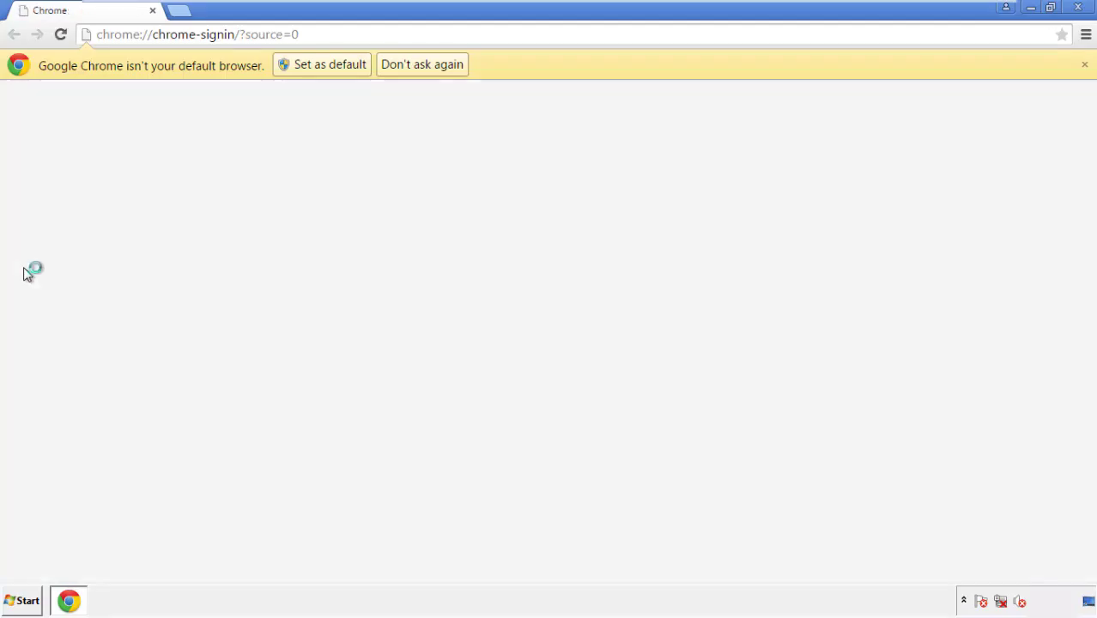
left_click(440, 69)
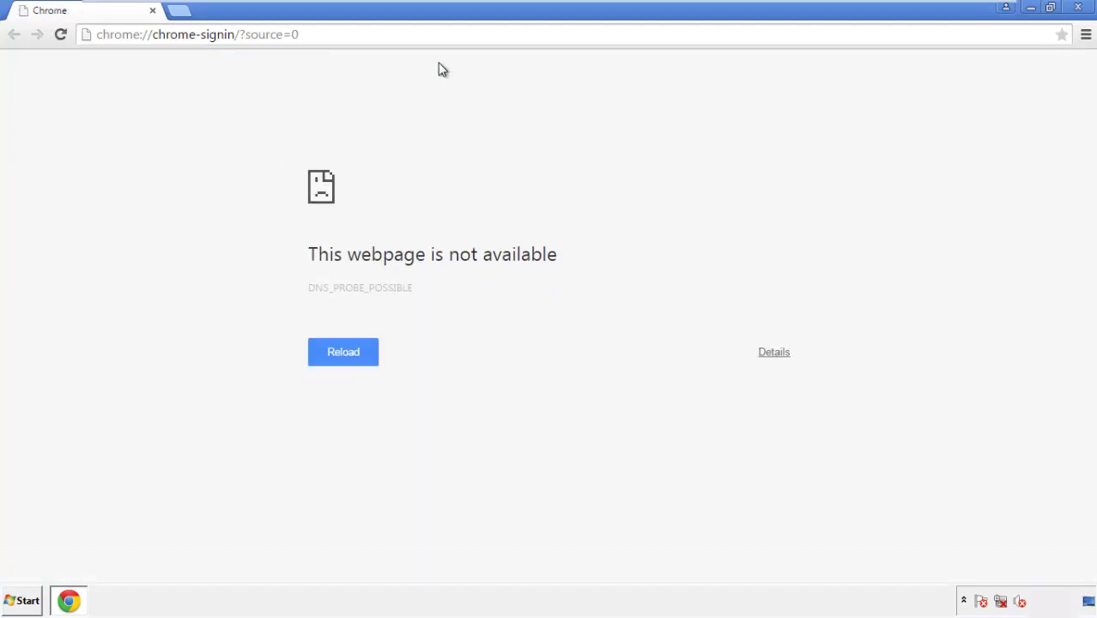
Clear Chrome's browsing history, download history, cookies, cached files, autofill form data and hosted app data from the beginning of time
left_click(1086, 38)
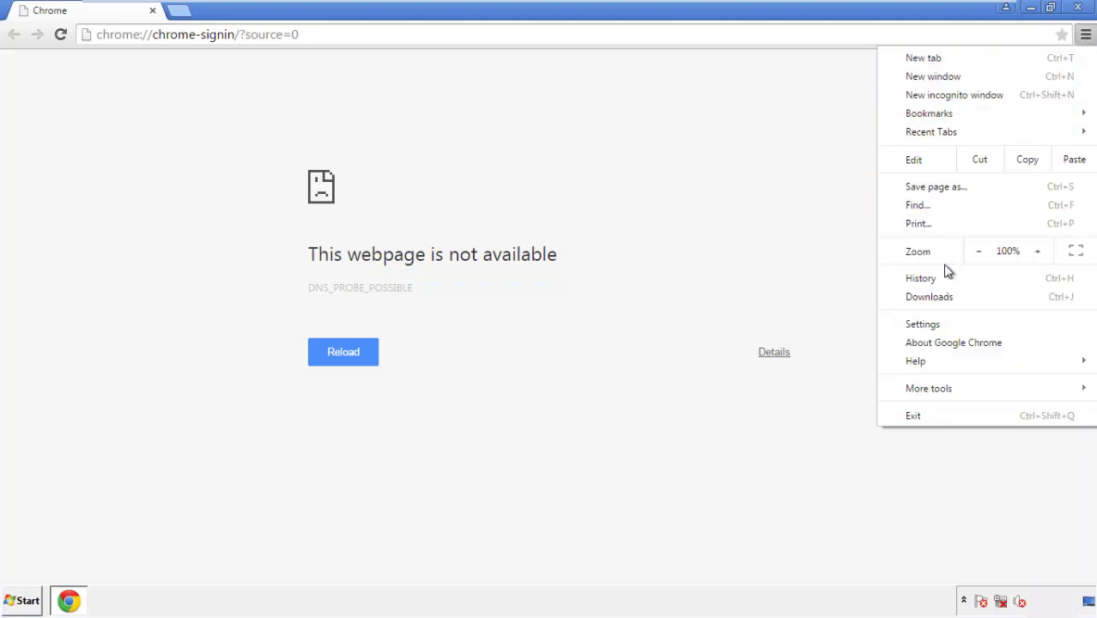
left_click(927, 324)
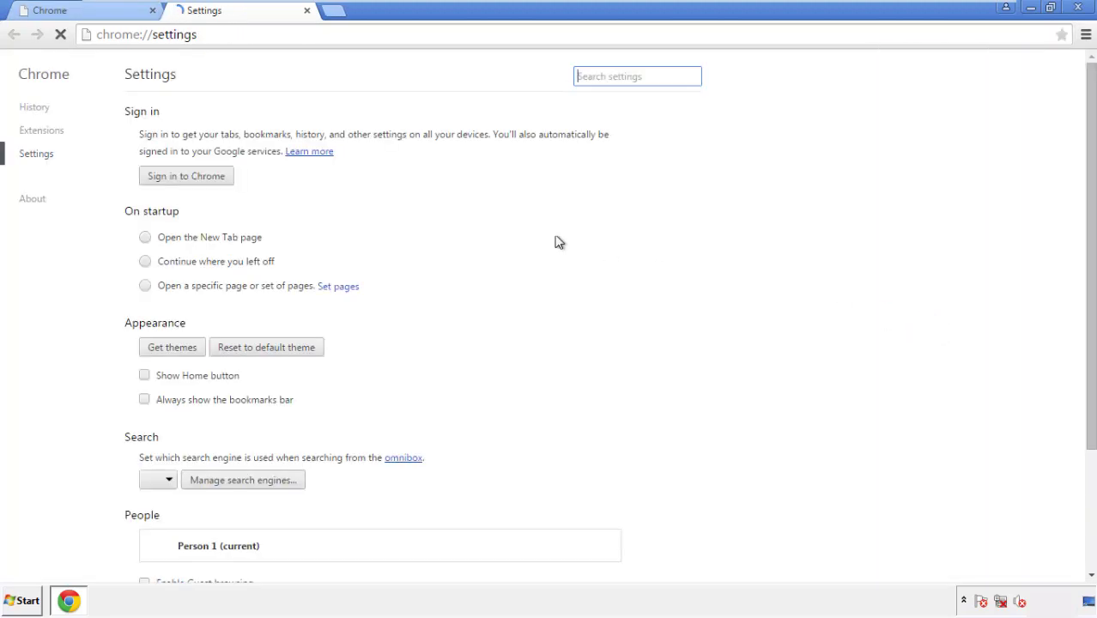
left_click(40, 110)
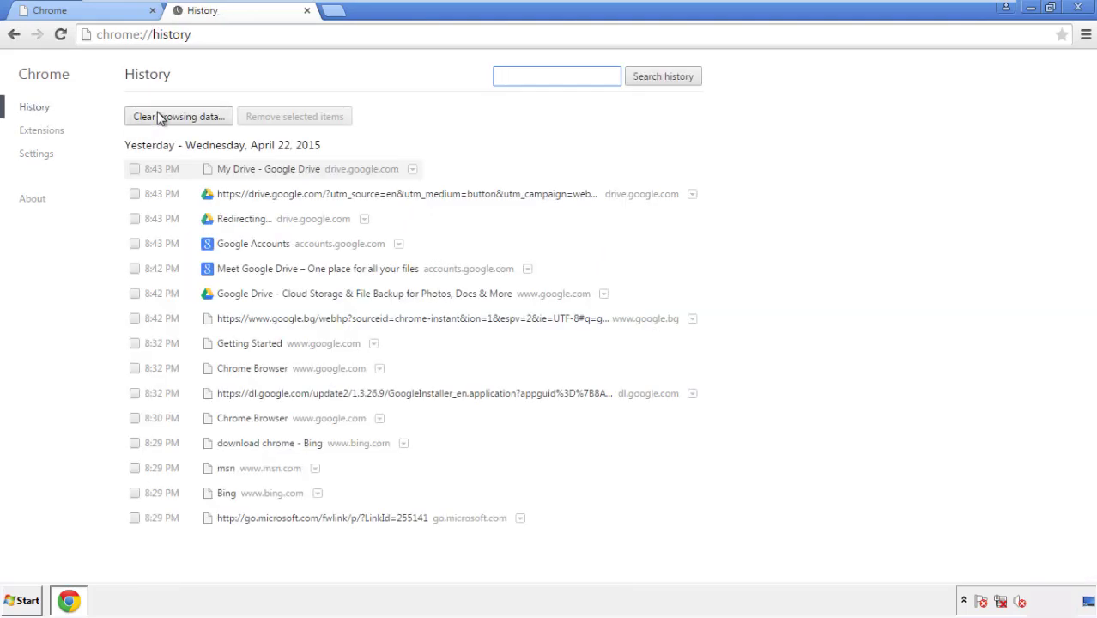
left_click(166, 120)
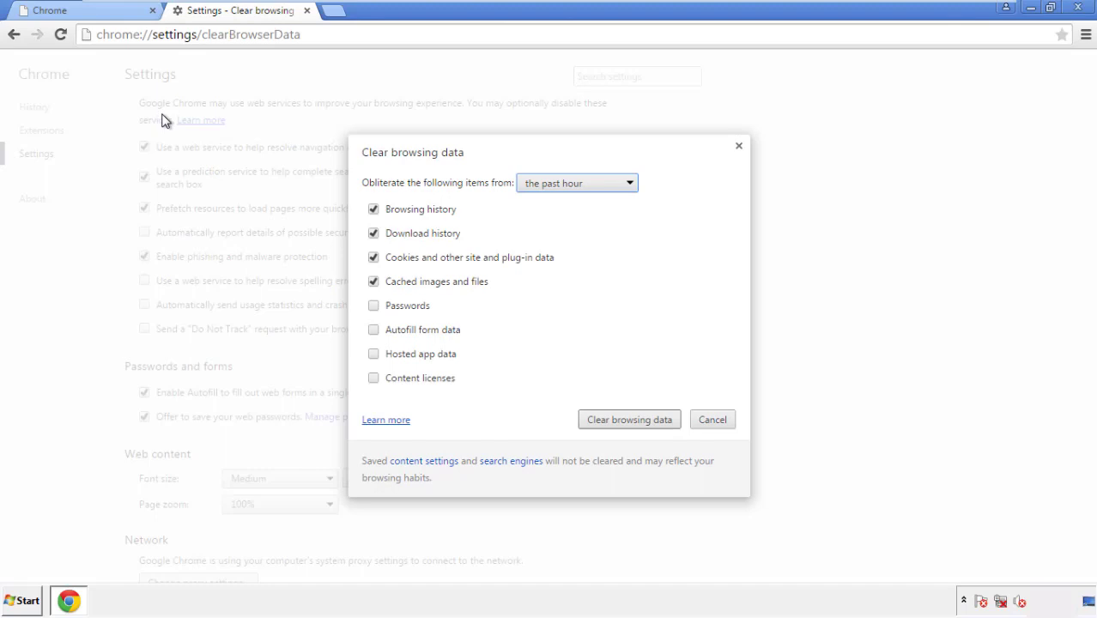
left_click(553, 186)
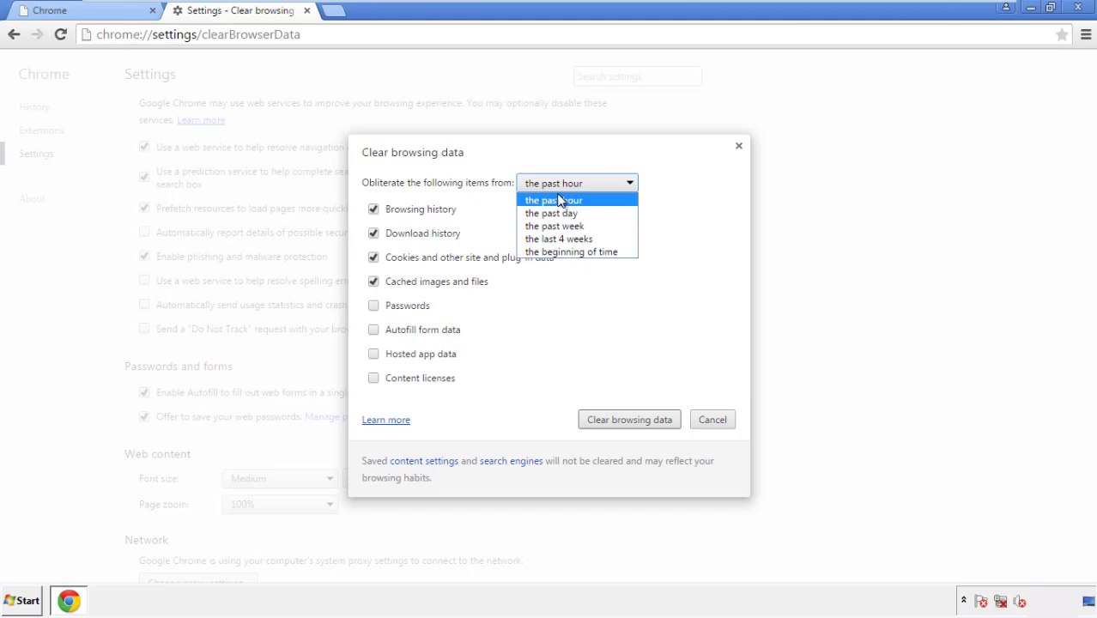
left_click(550, 253)
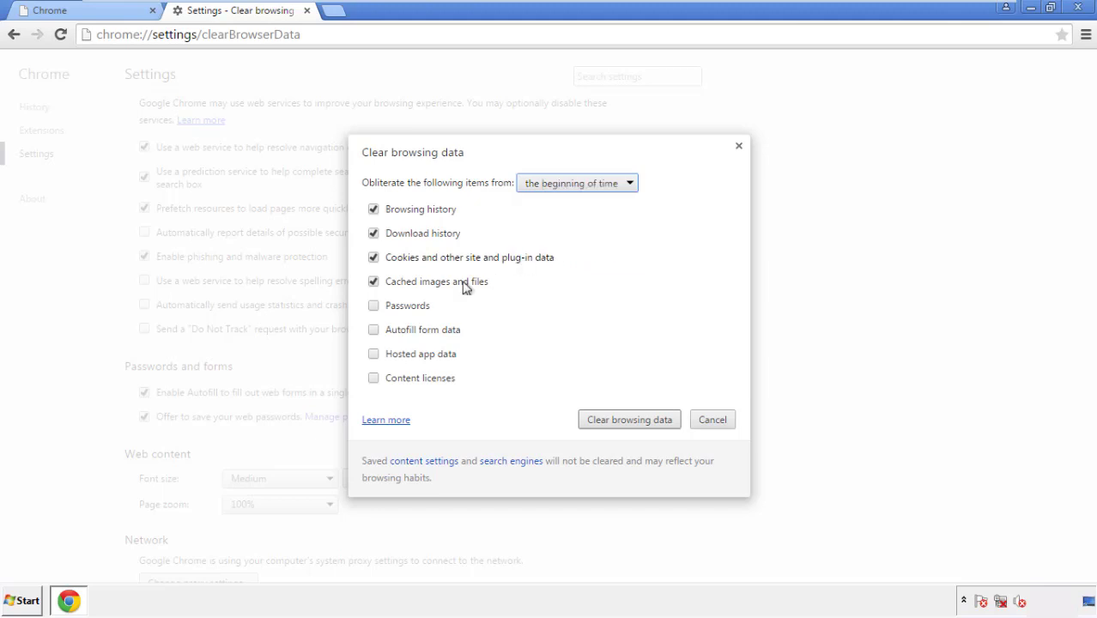
left_click(381, 333)
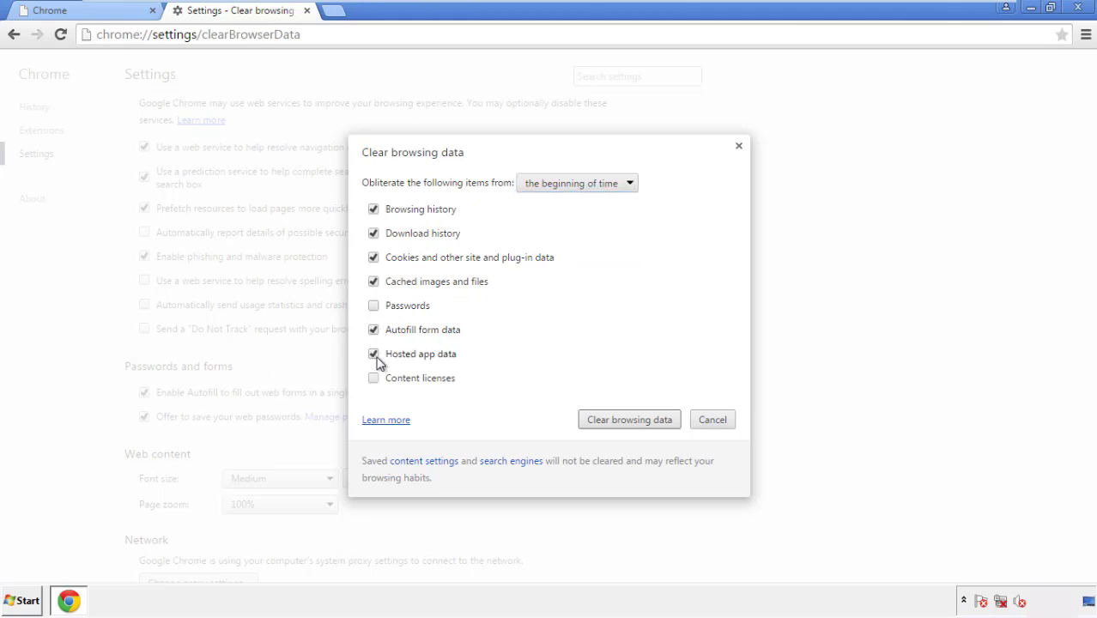
left_click(612, 421)
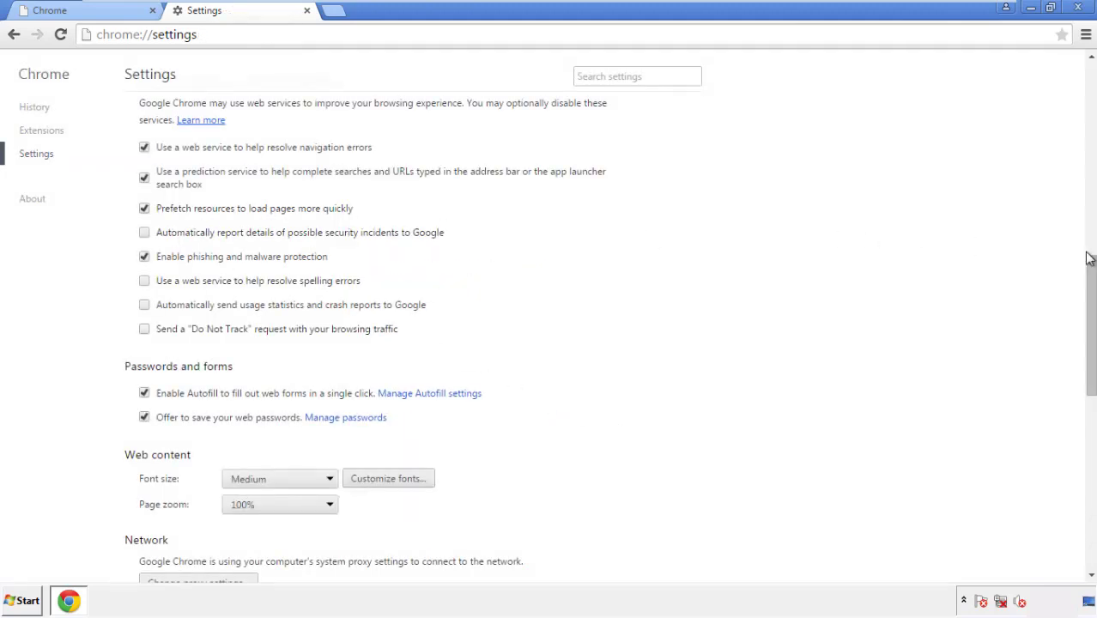
Reset Chrome's settings to their original defaults and close the browser
left_click_drag(1089, 258, 1091, 479)
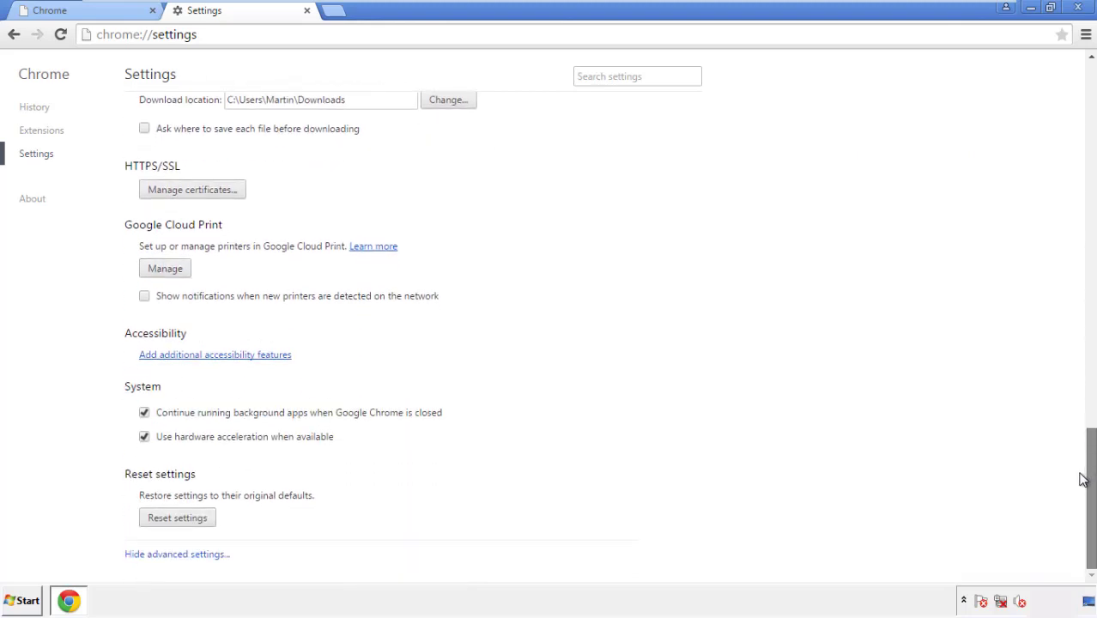
left_click(206, 523)
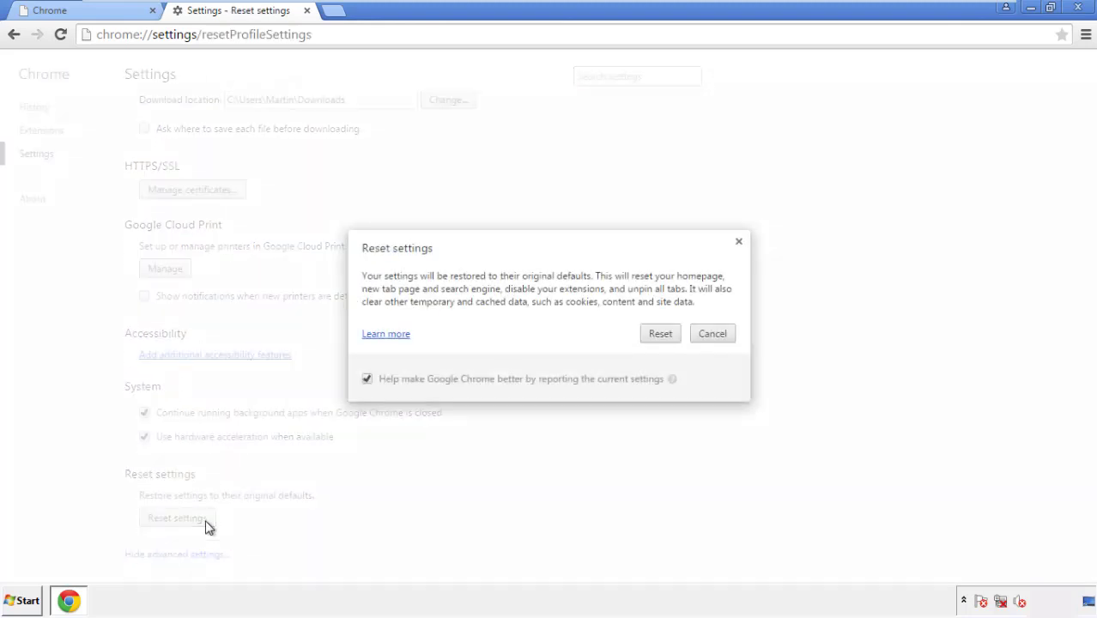
left_click(662, 334)
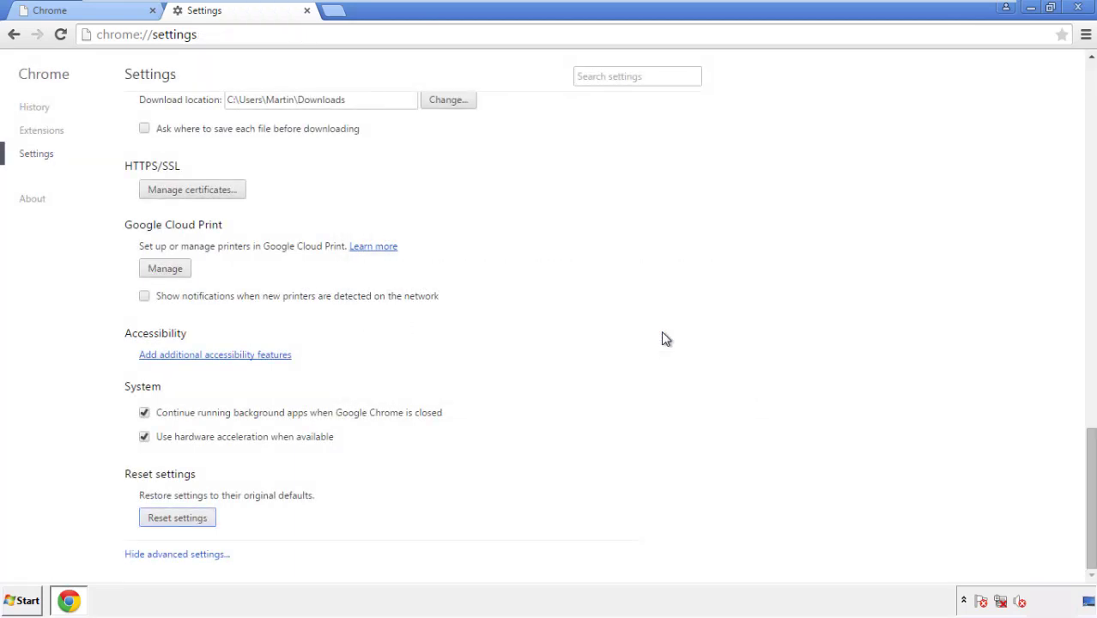
left_click(1073, 7)
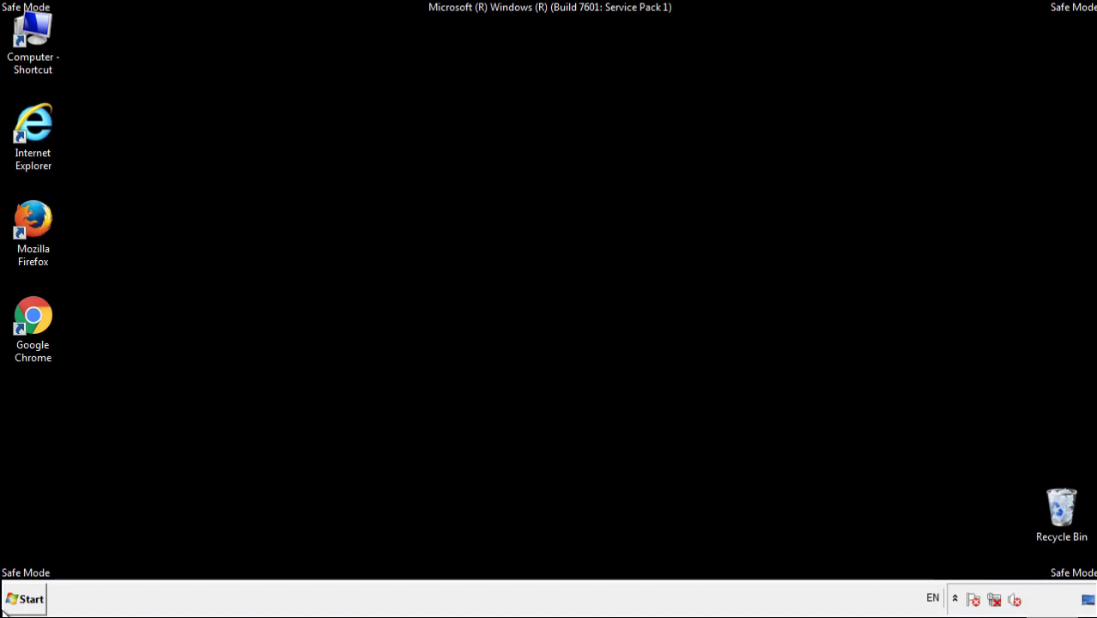
Launch Firefox, remove the Search Mine extension and close the browser
double_click(42, 213)
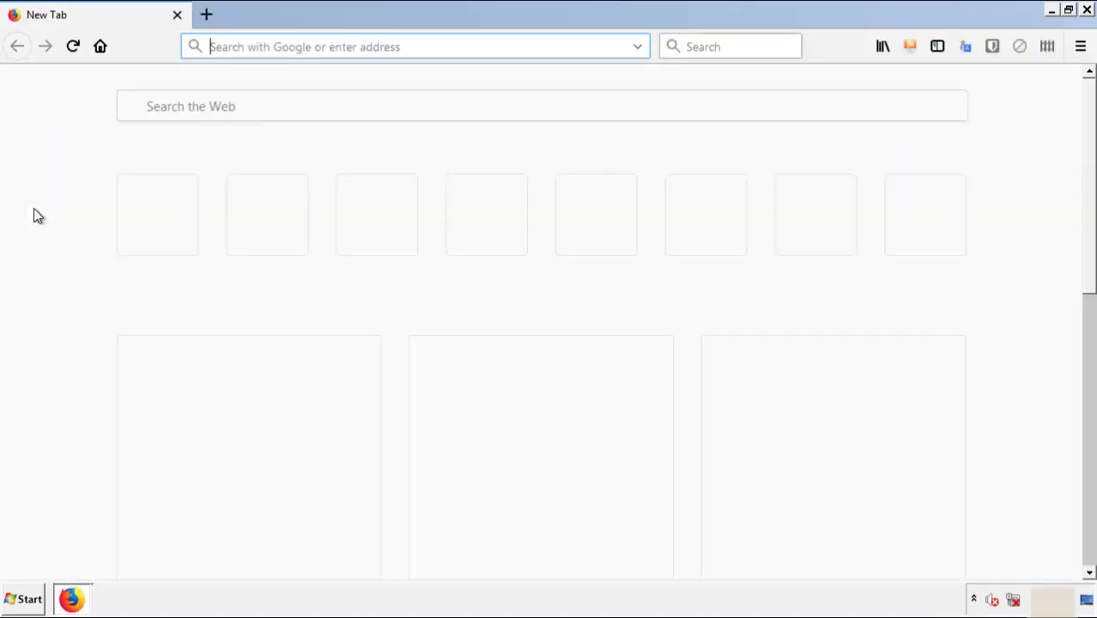
left_click(1080, 46)
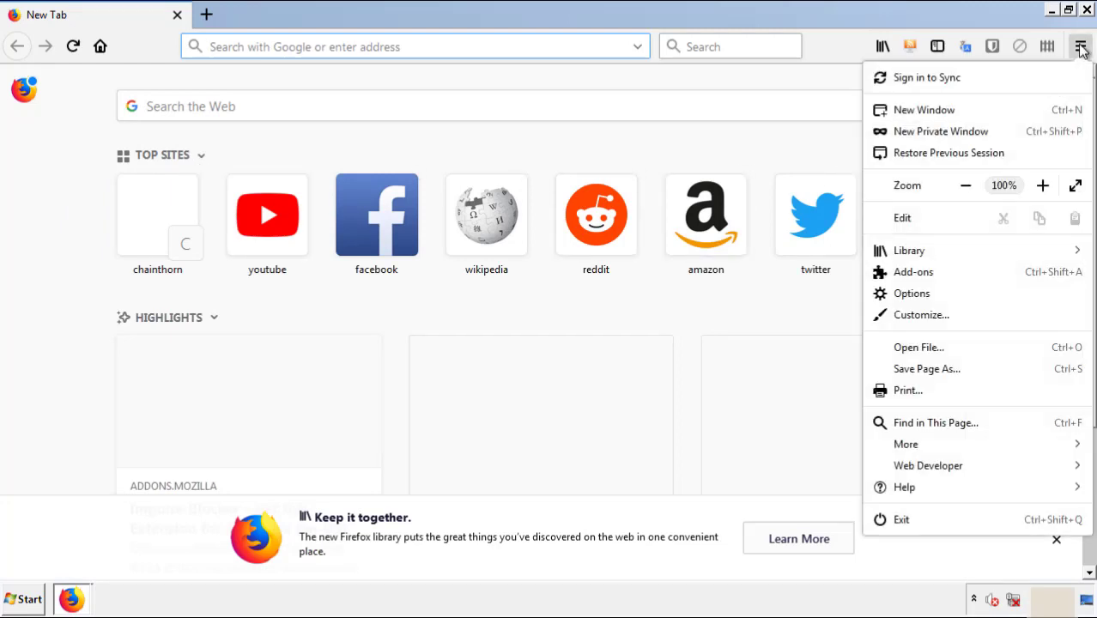
left_click(1013, 280)
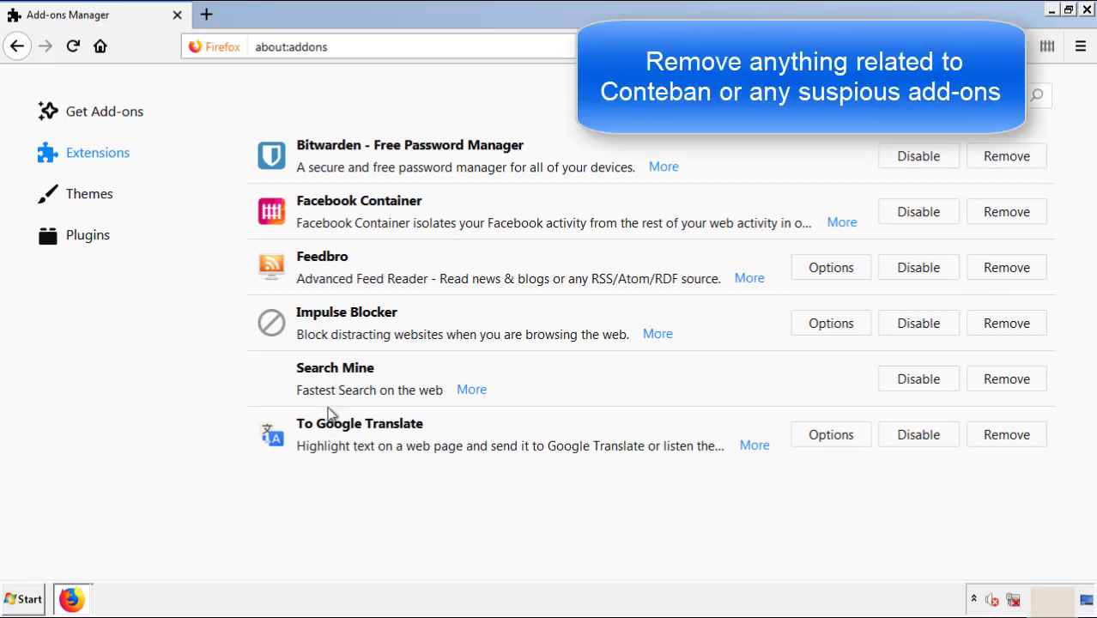
left_click(1003, 385)
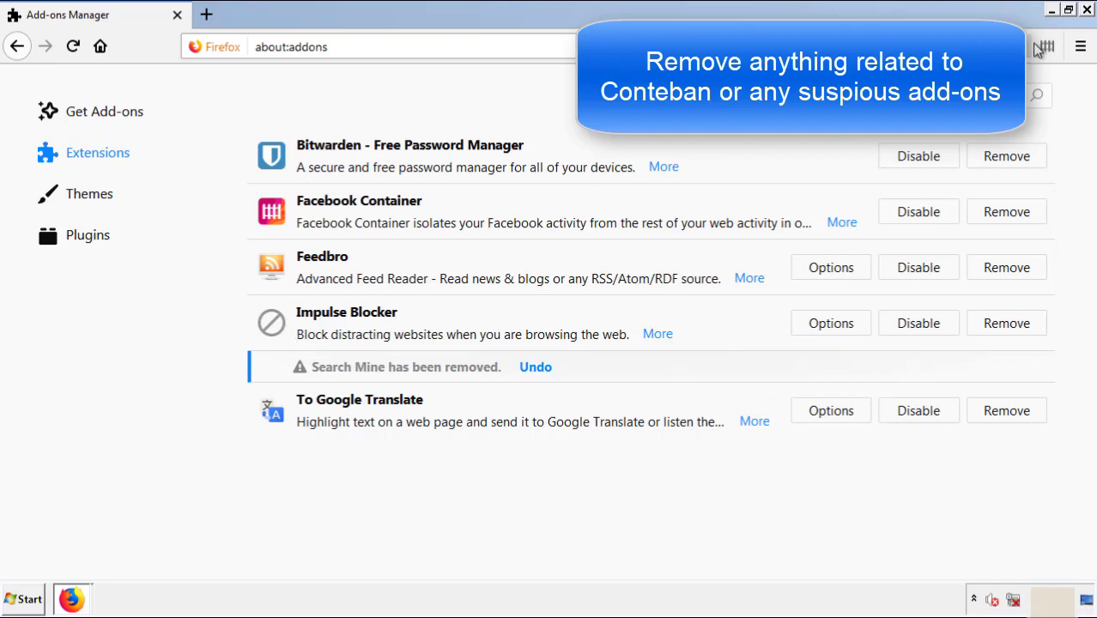
left_click(1088, 10)
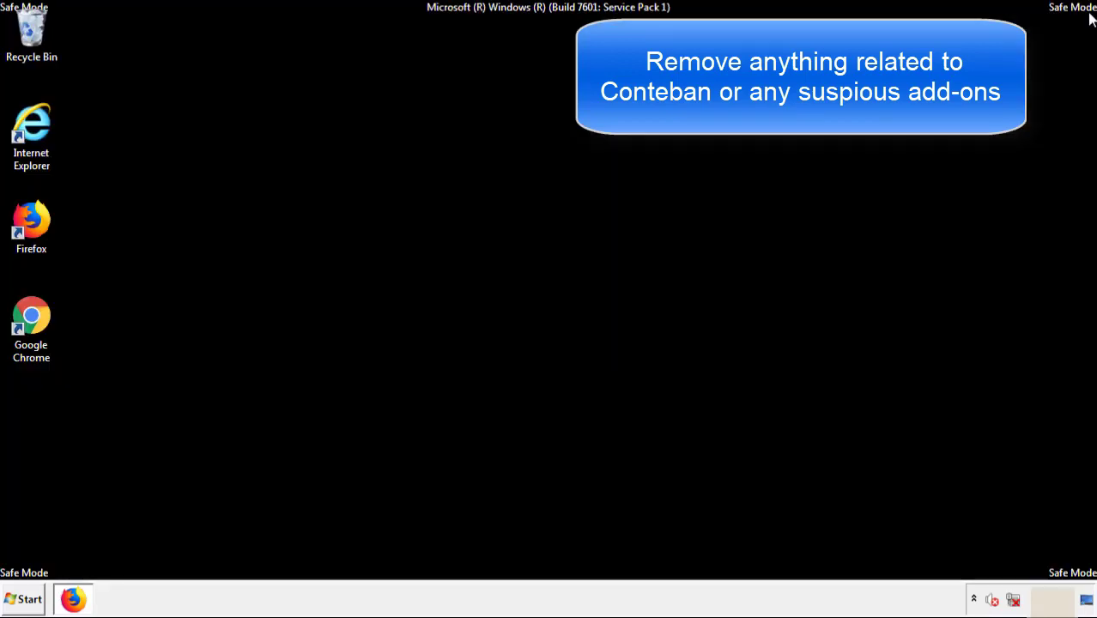
Launch Google Chrome, remove the Search Mine extension with confirmation and close the browser
double_click(29, 328)
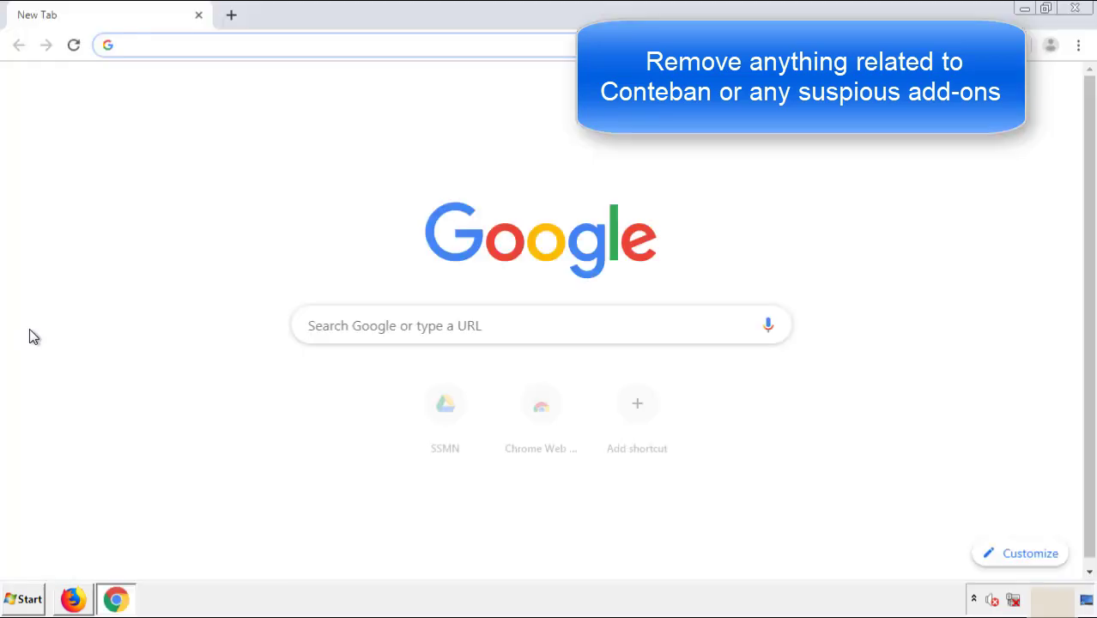
left_click(1078, 44)
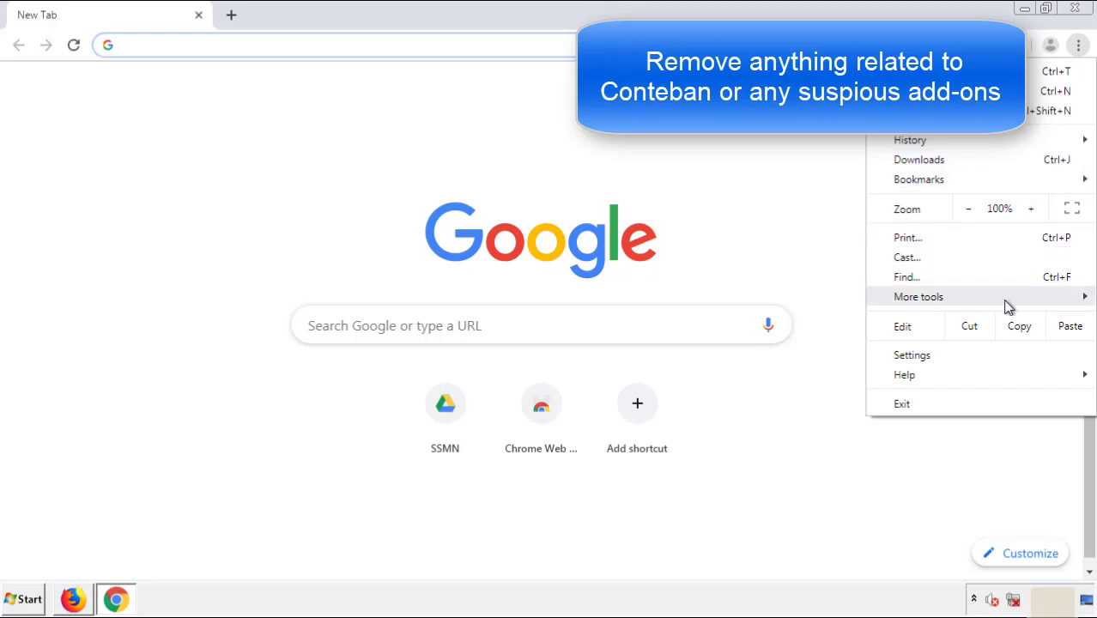
mouse_move(983, 301)
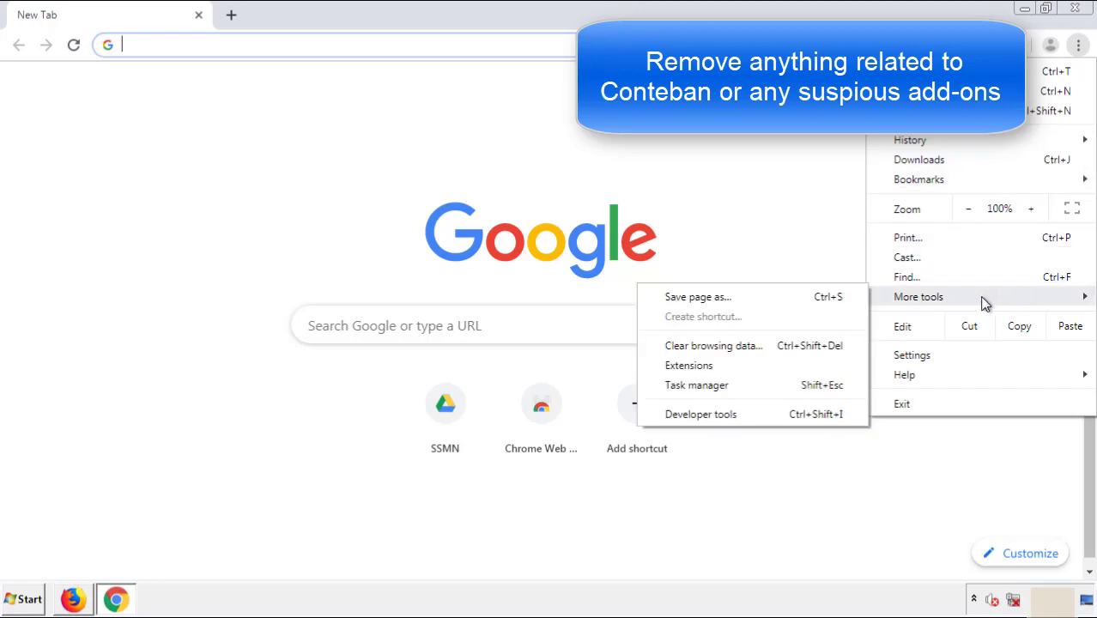
left_click(697, 365)
scroll(308, 279, "down", 6)
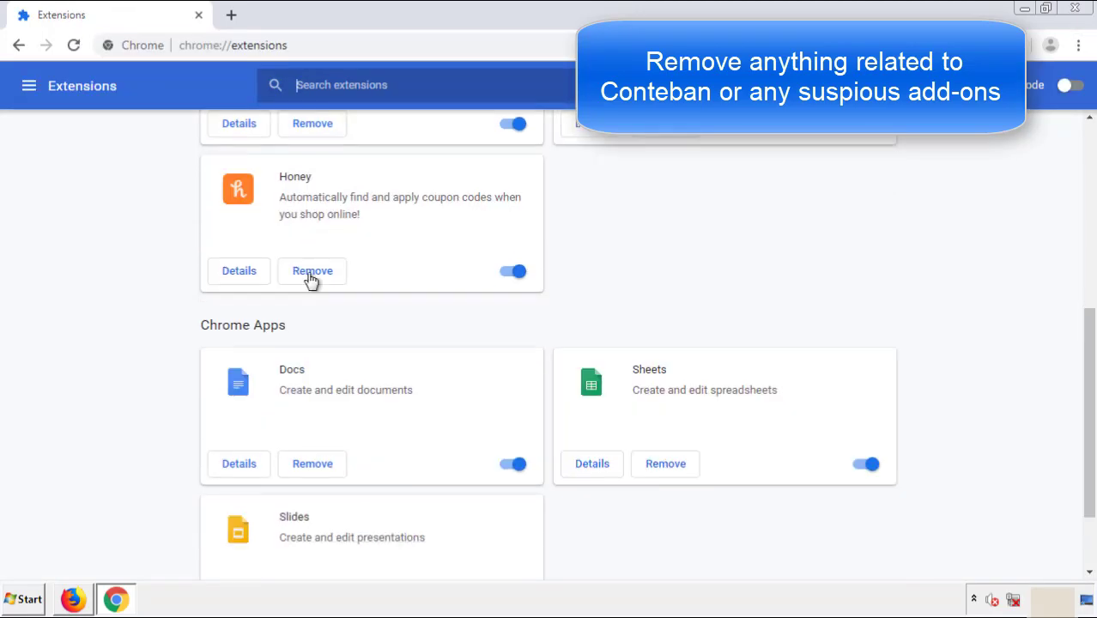
scroll(416, 314, "up", 6)
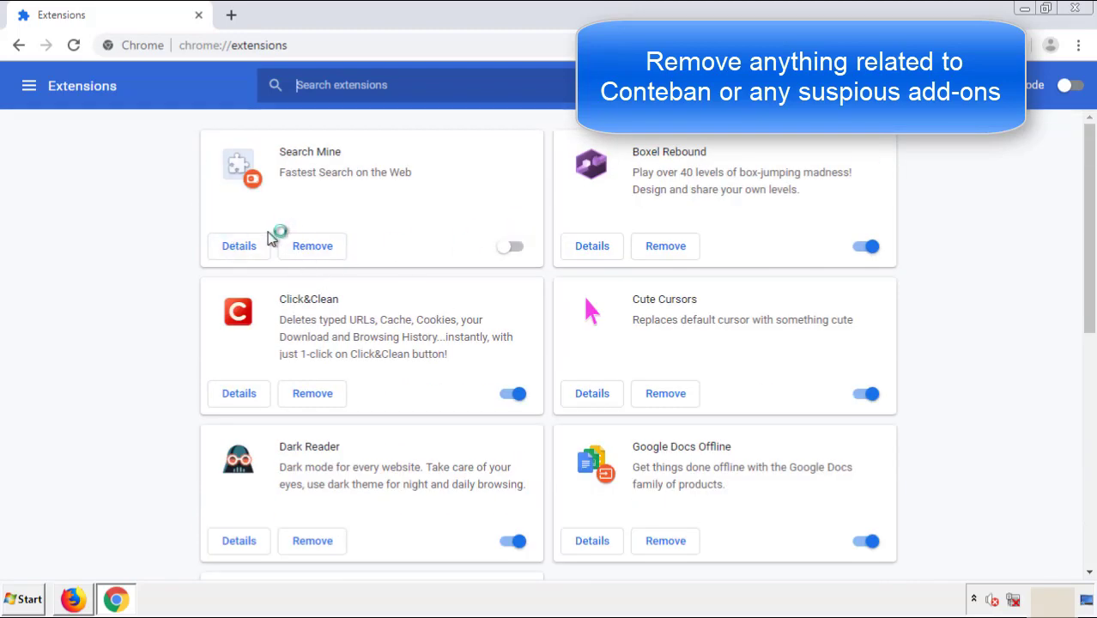
left_click(311, 251)
left_click(604, 144)
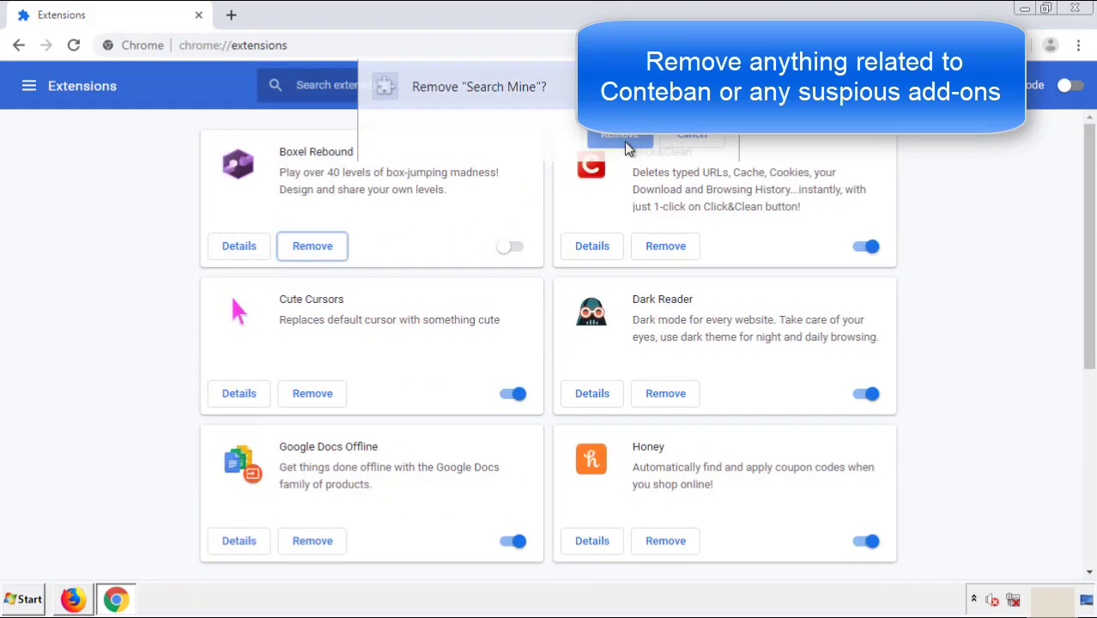
left_click(1085, 12)
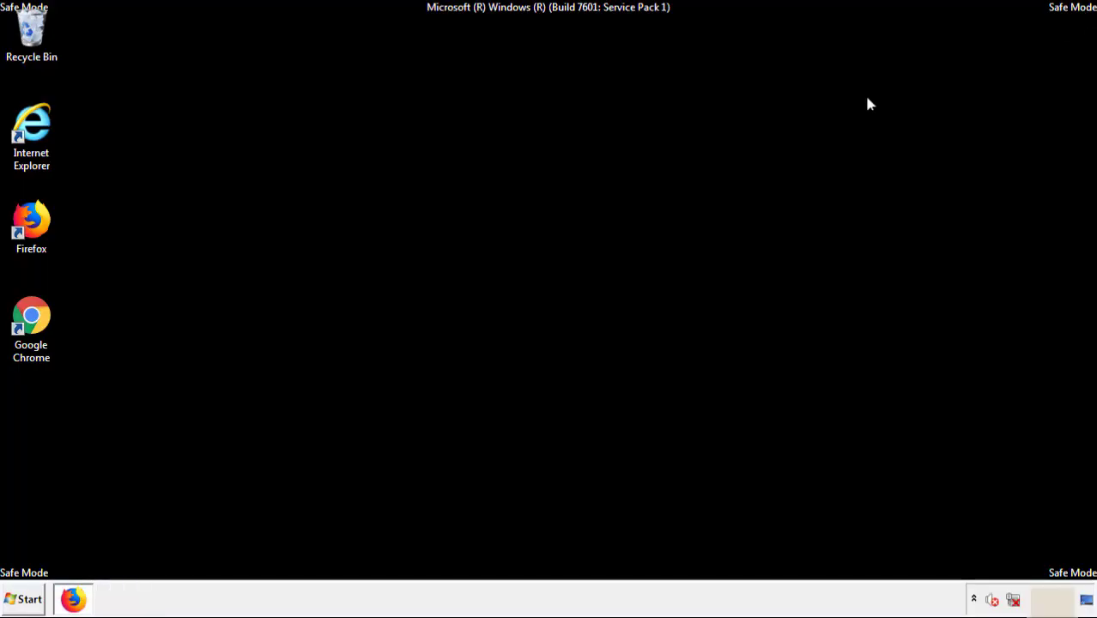
Bring up the Windows shutdown options that include Restart
left_click(30, 599)
mouse_move(298, 564)
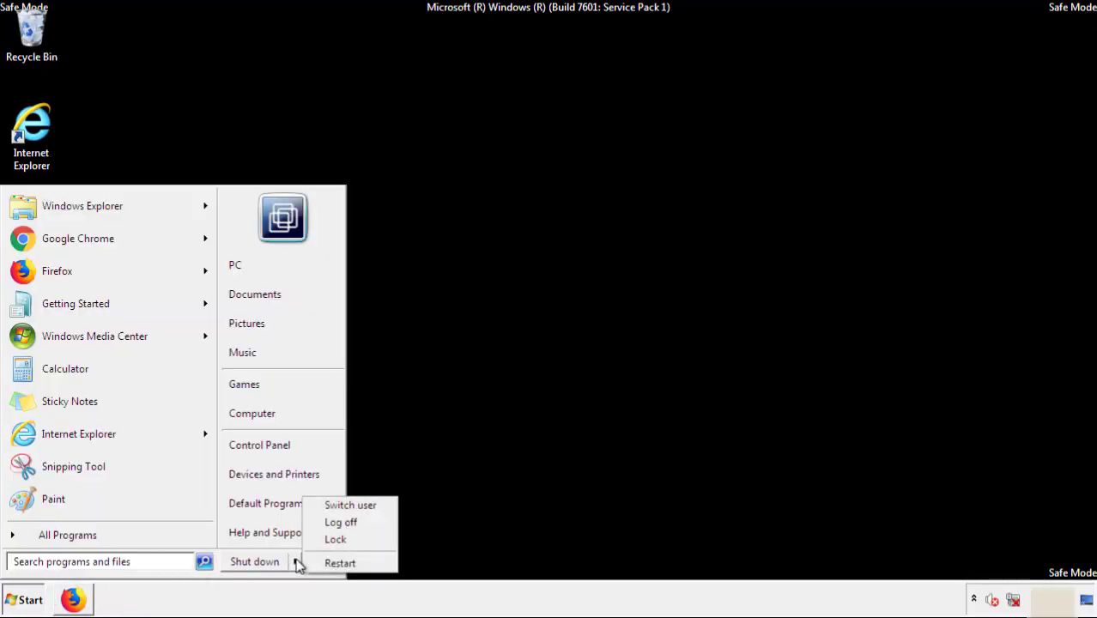